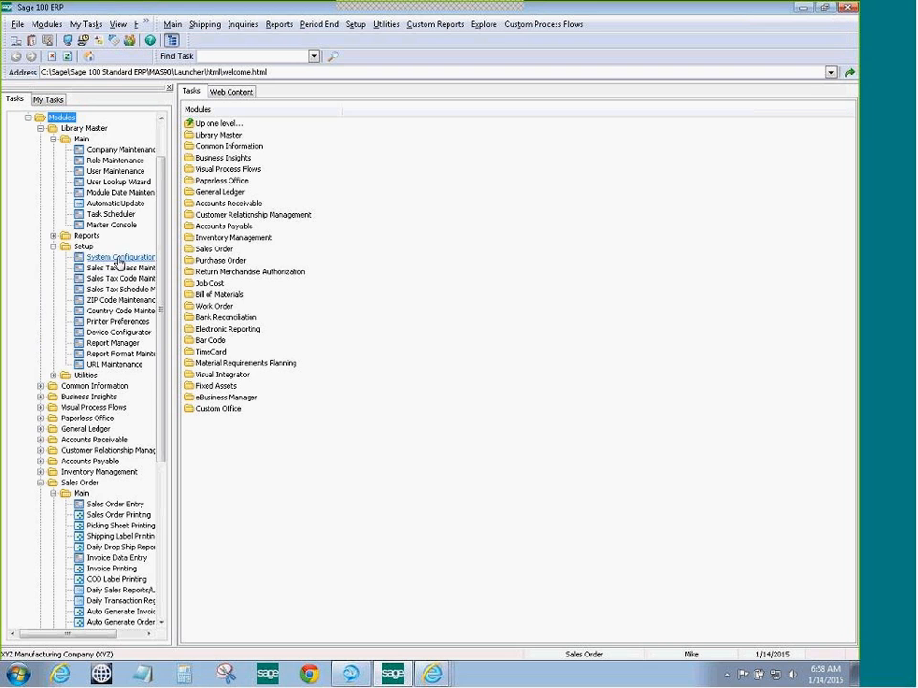
Launch the System Configuration task under Library Master > Setup
{"action": "left_click", "coordinate": [119, 260]}
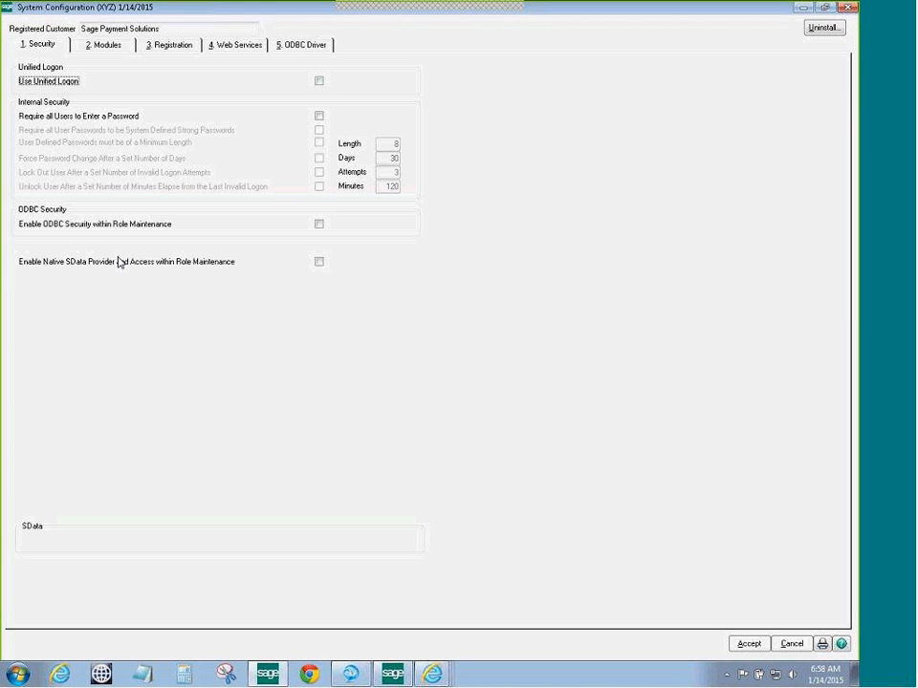
Review the registered modules and licences on the Modules tab, then accept to close
{"action": "left_click", "coordinate": [102, 48]}
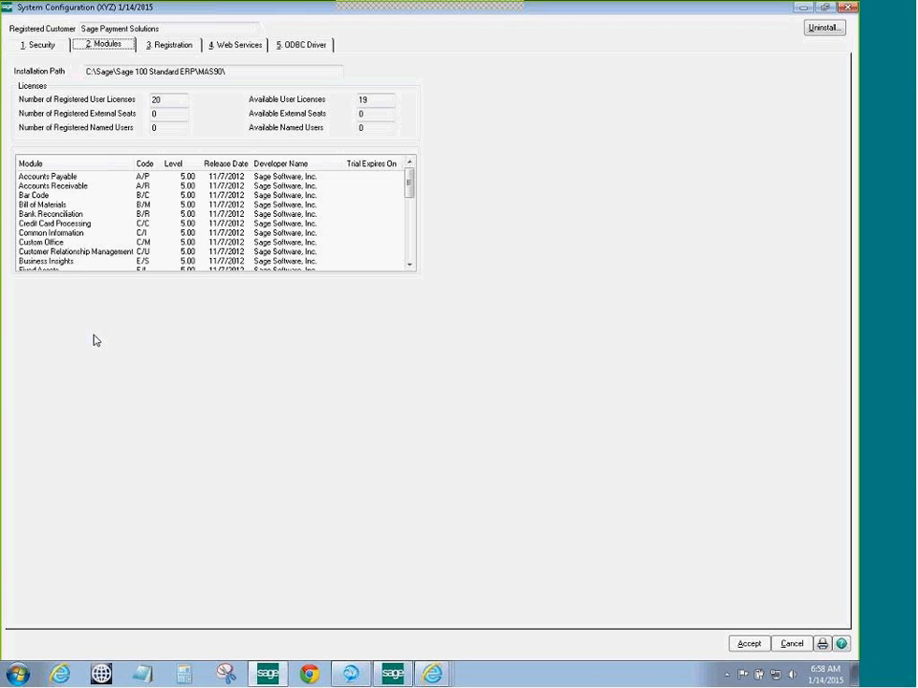
{"action": "left_click", "coordinate": [748, 644]}
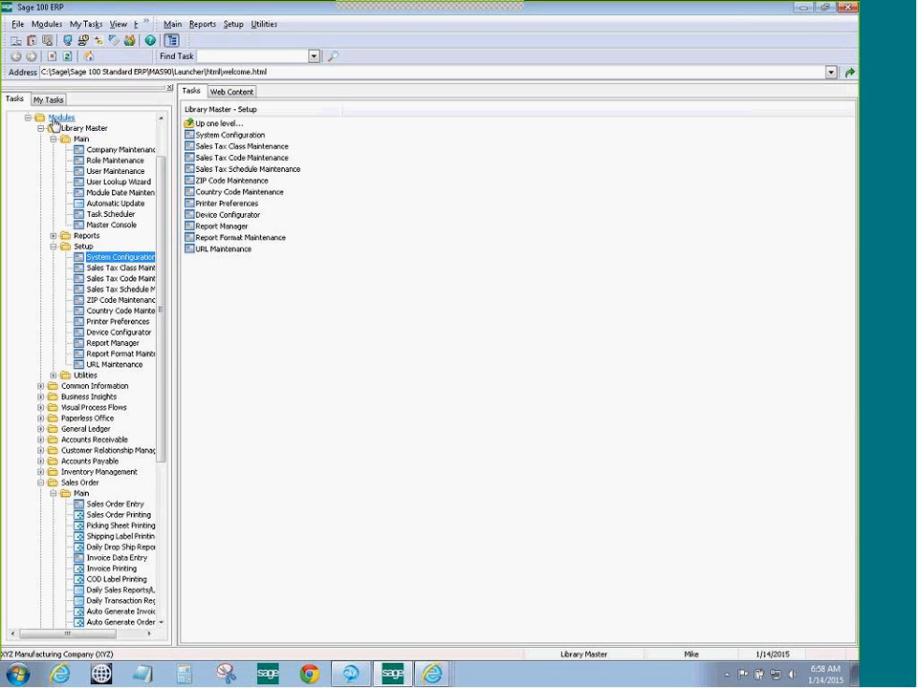
For company XYZ, confirm Credit Card Processing is enabled with a 90 timeout, then save
{"action": "left_click", "coordinate": [107, 153]}
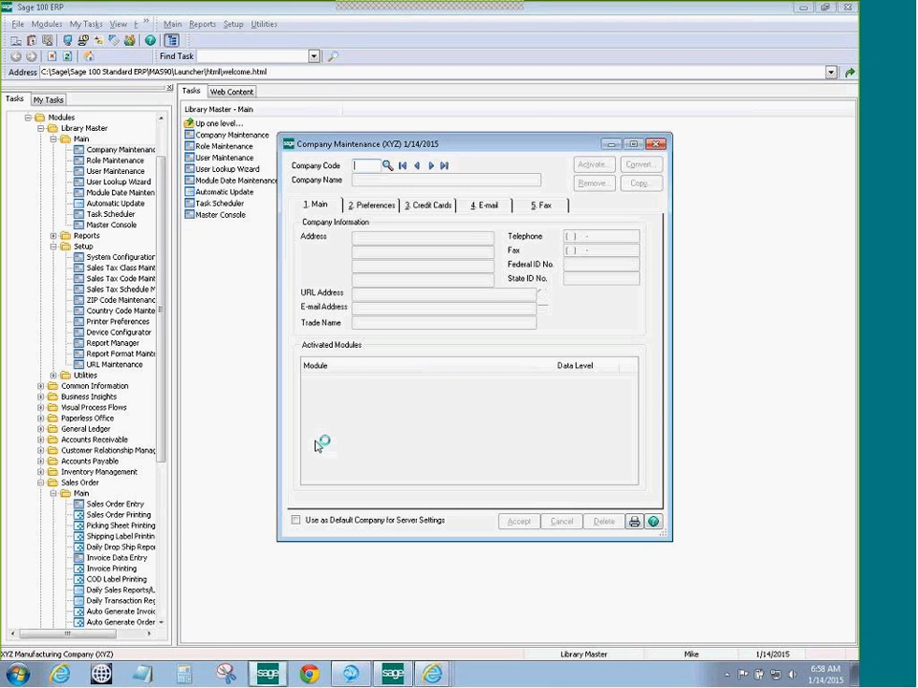
{"action": "left_click", "coordinate": [387, 165]}
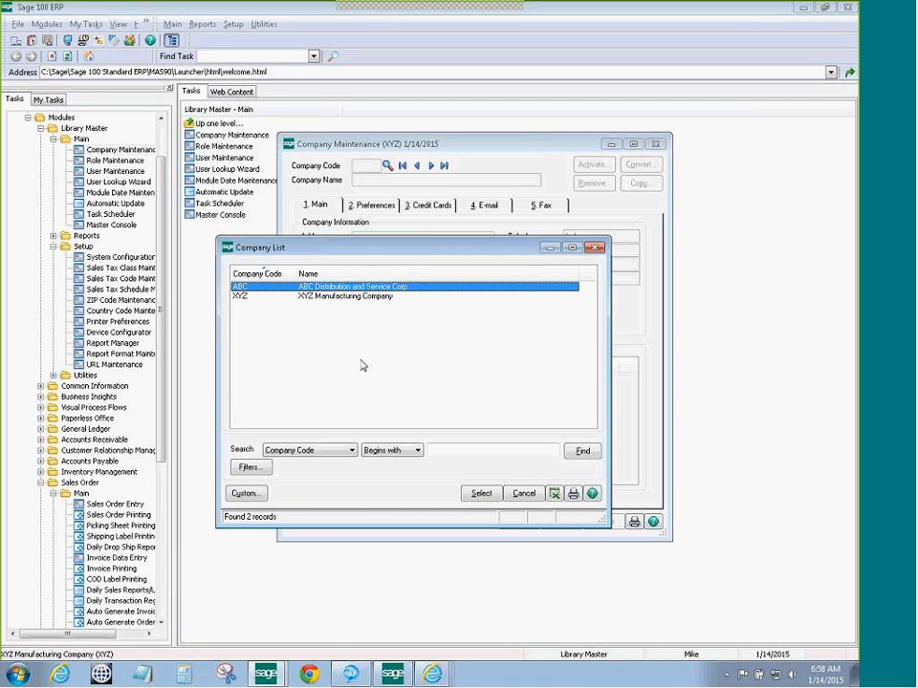
{"action": "left_click", "coordinate": [322, 304]}
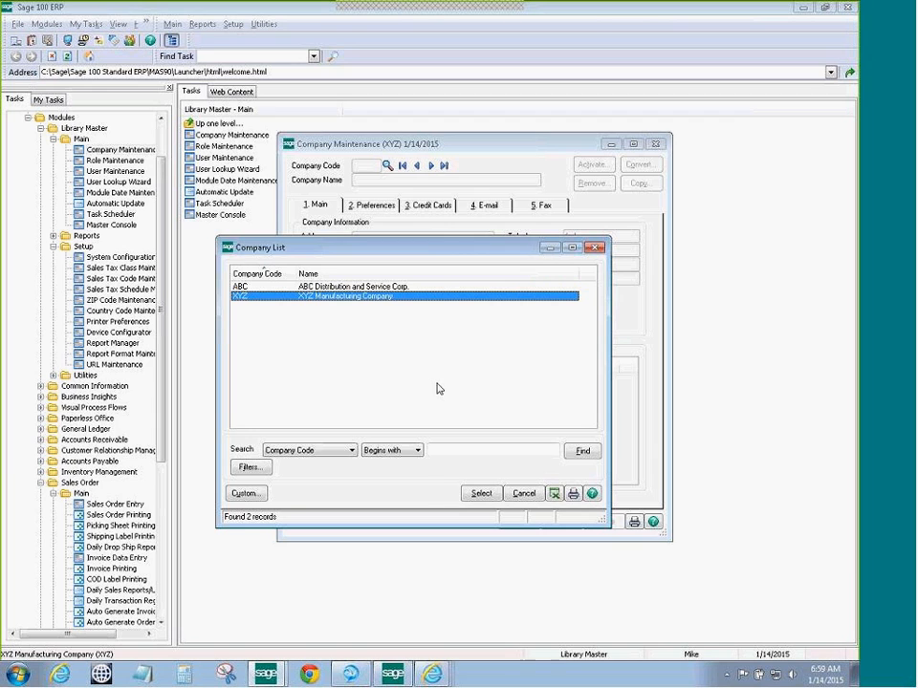
{"action": "left_click", "coordinate": [480, 496]}
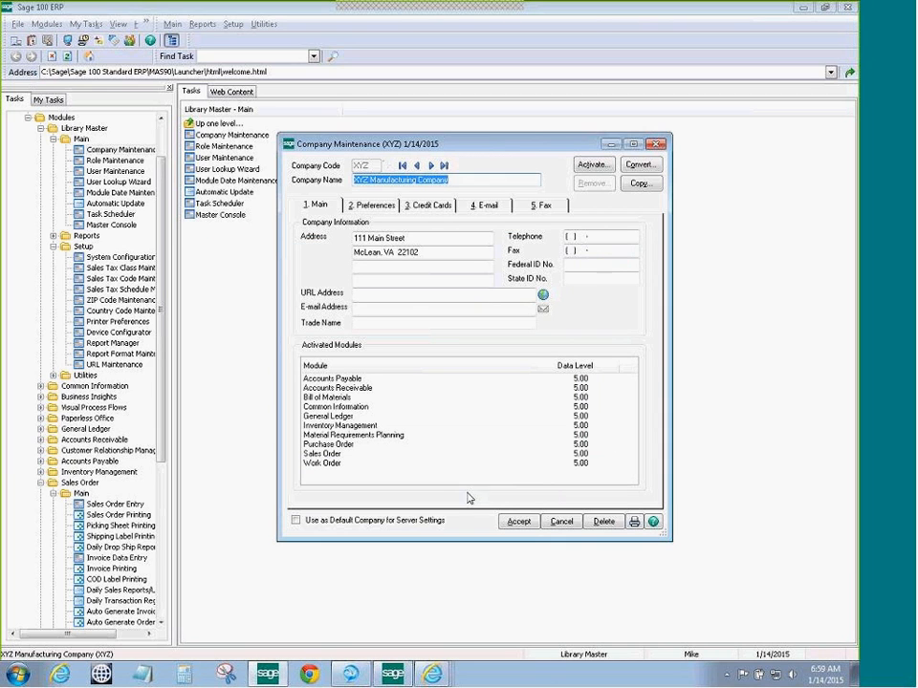
{"action": "left_click", "coordinate": [426, 210]}
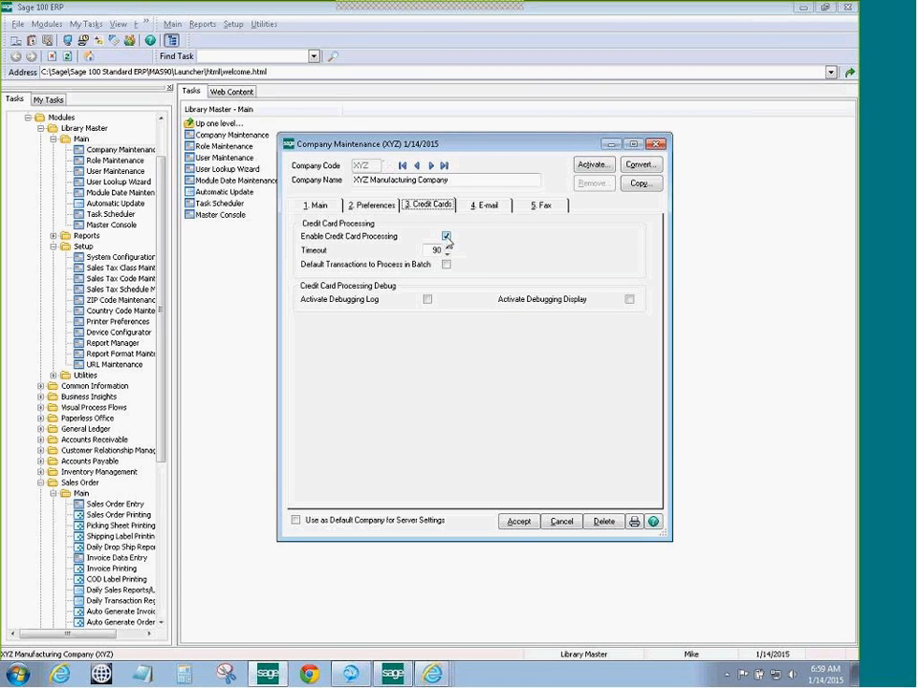
{"action": "left_click", "coordinate": [518, 522]}
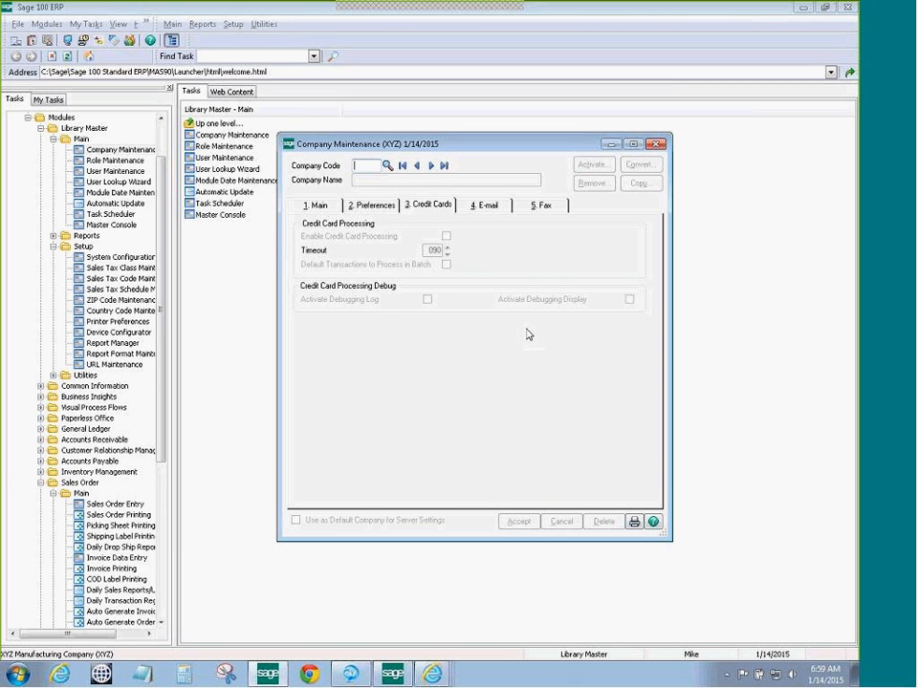
Close Company Maintenance and open Accounts Receivable Payment Type Maintenance dated 1/14/2015
{"action": "left_click", "coordinate": [656, 145]}
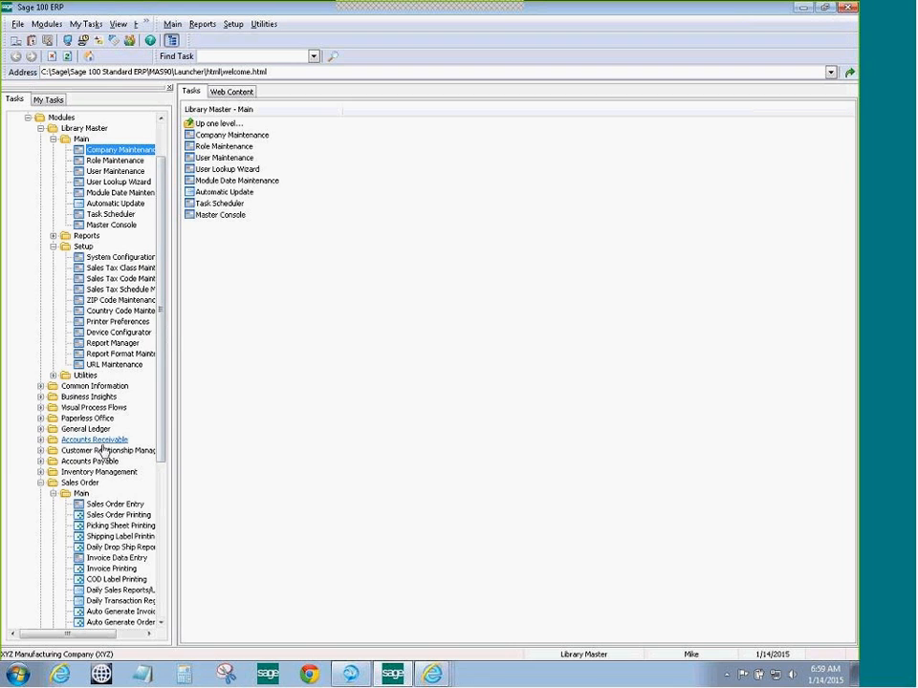
{"action": "scroll", "coordinate": [165, 387], "scroll_direction": "down", "scroll_amount": 3}
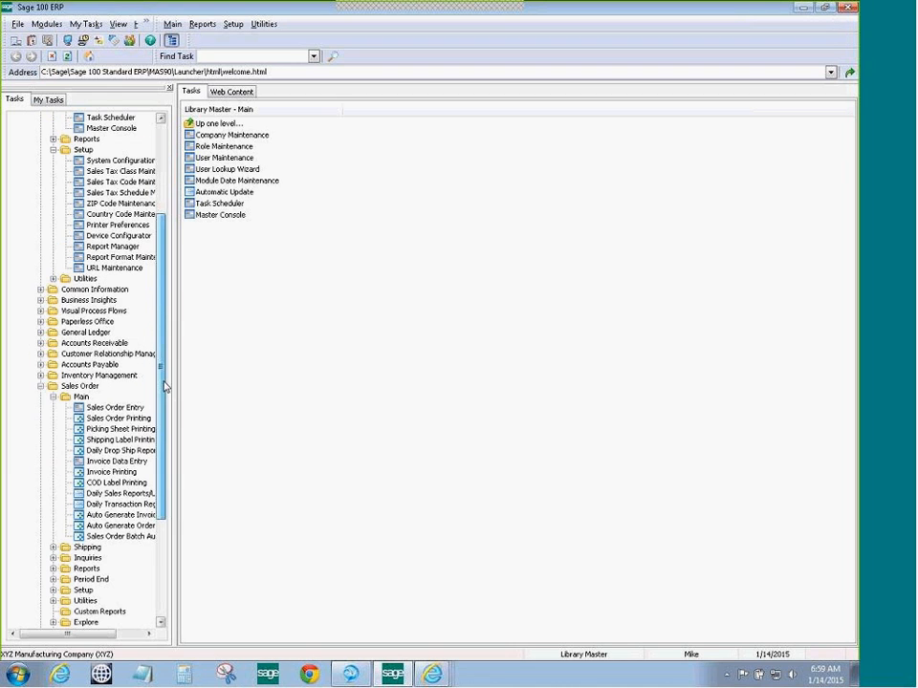
{"action": "left_click", "coordinate": [40, 342]}
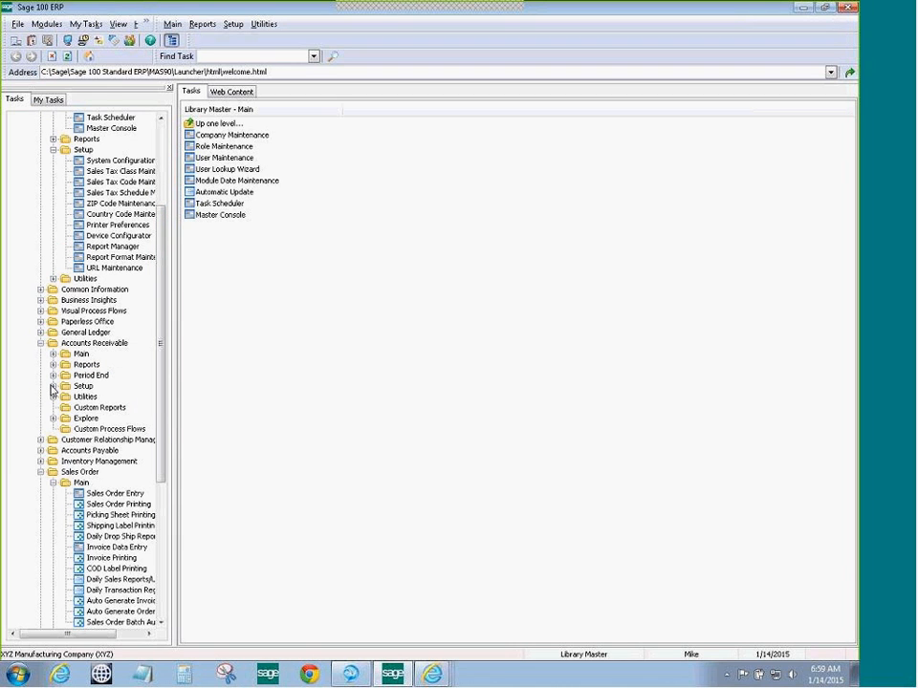
{"action": "left_click", "coordinate": [53, 385]}
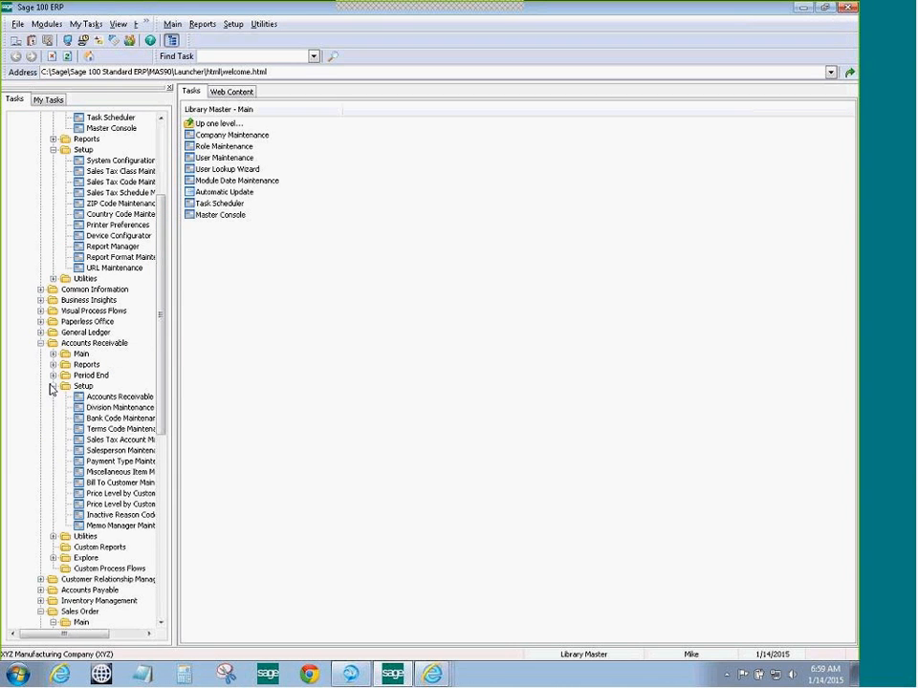
{"action": "left_click", "coordinate": [109, 463]}
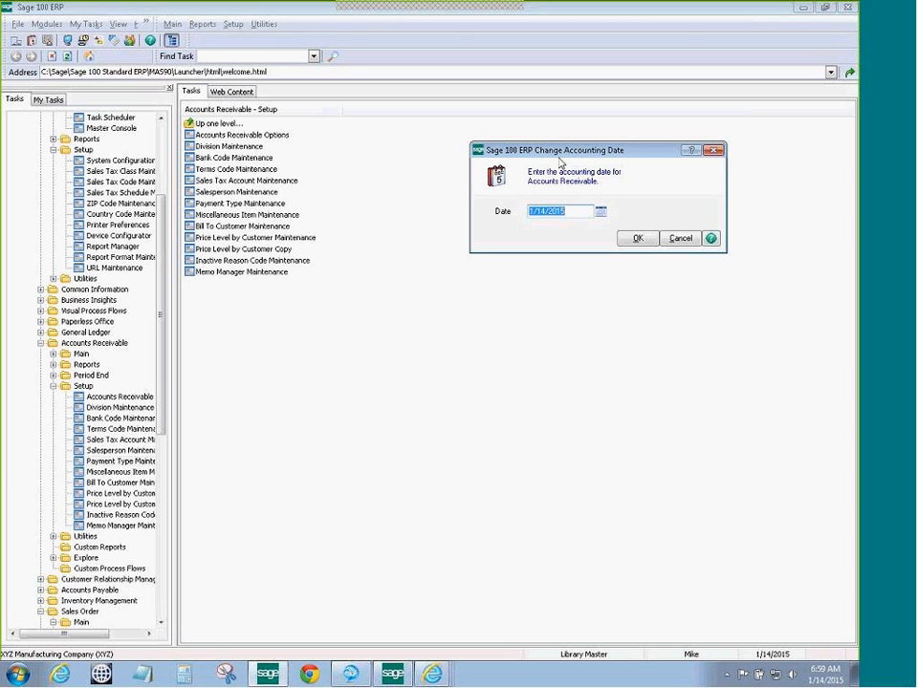
{"action": "left_click", "coordinate": [637, 239]}
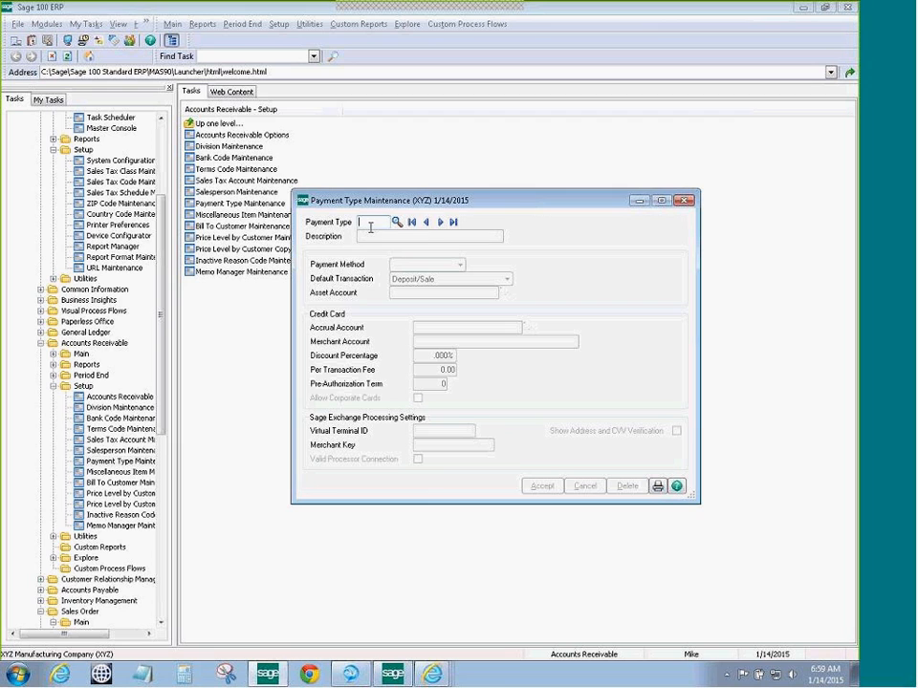
Load the VISA payment type record and view its default transaction choices
{"action": "left_click", "coordinate": [396, 223]}
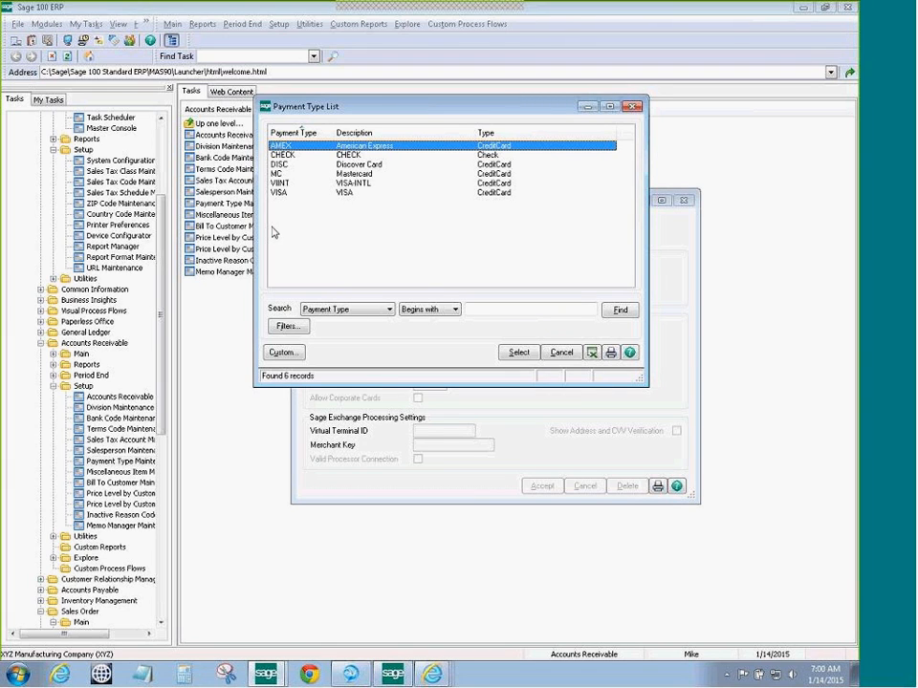
{"action": "left_click", "coordinate": [342, 193]}
{"action": "left_click", "coordinate": [518, 353]}
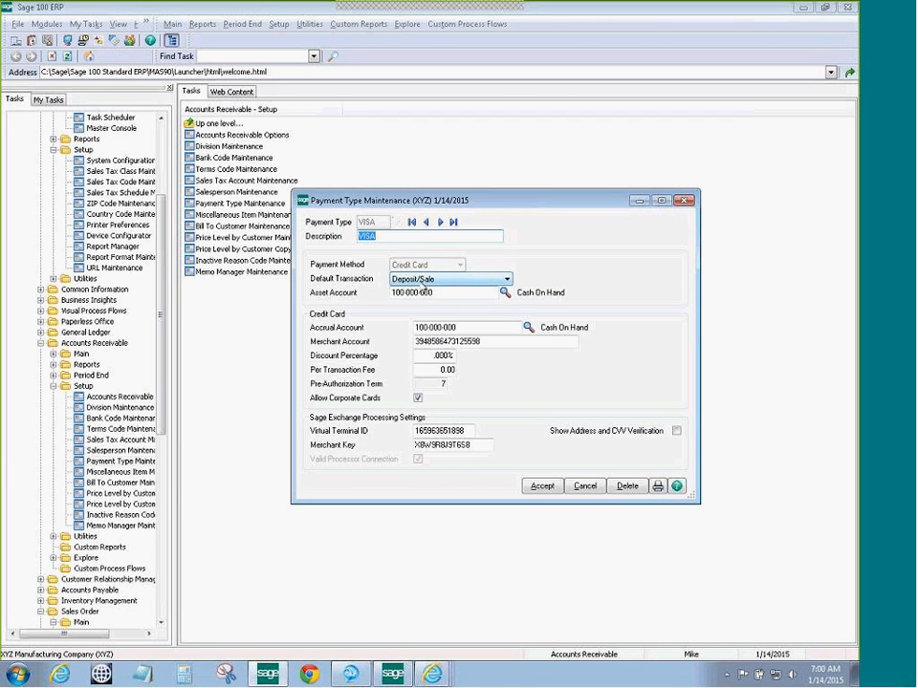
{"action": "left_click", "coordinate": [475, 280]}
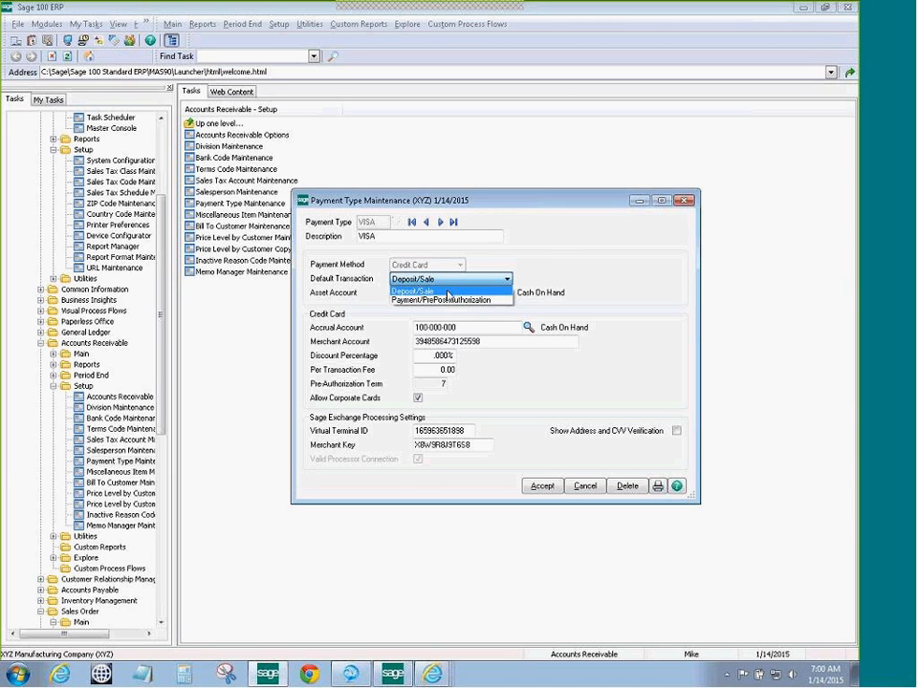
{"action": "left_click", "coordinate": [446, 292]}
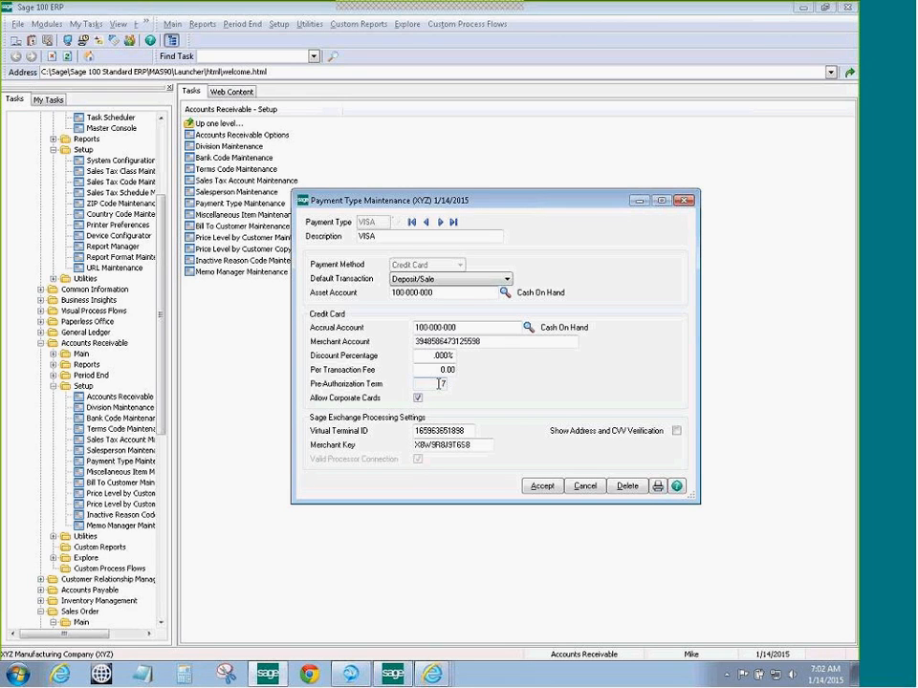
Enable Show Address and CVV Verification for VISA, save it, and close the window
{"action": "key", "text": "Tab"}
{"action": "left_click", "coordinate": [676, 432]}
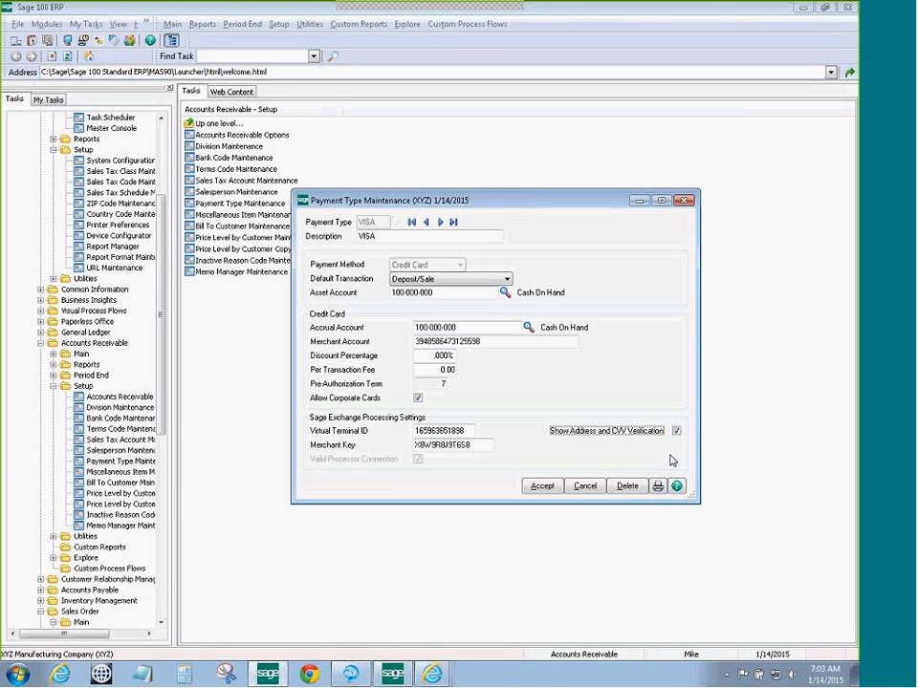
{"action": "left_click", "coordinate": [542, 486]}
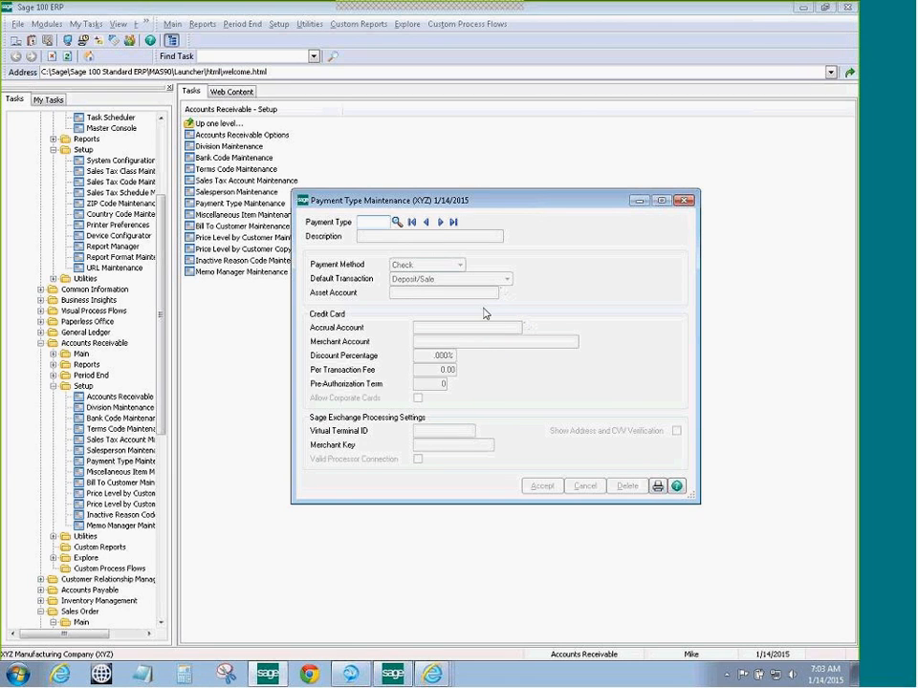
{"action": "left_click", "coordinate": [684, 200]}
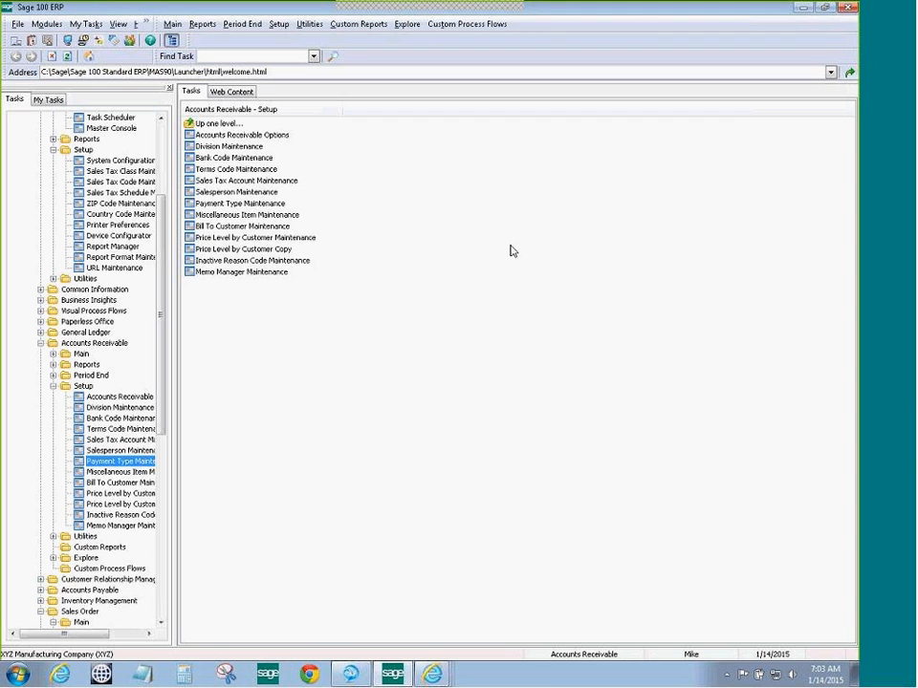
Open Sales Order Entry and assign the next order number, 0000059
{"action": "left_click_drag", "start_coordinate": [164, 293], "coordinate": [163, 405]}
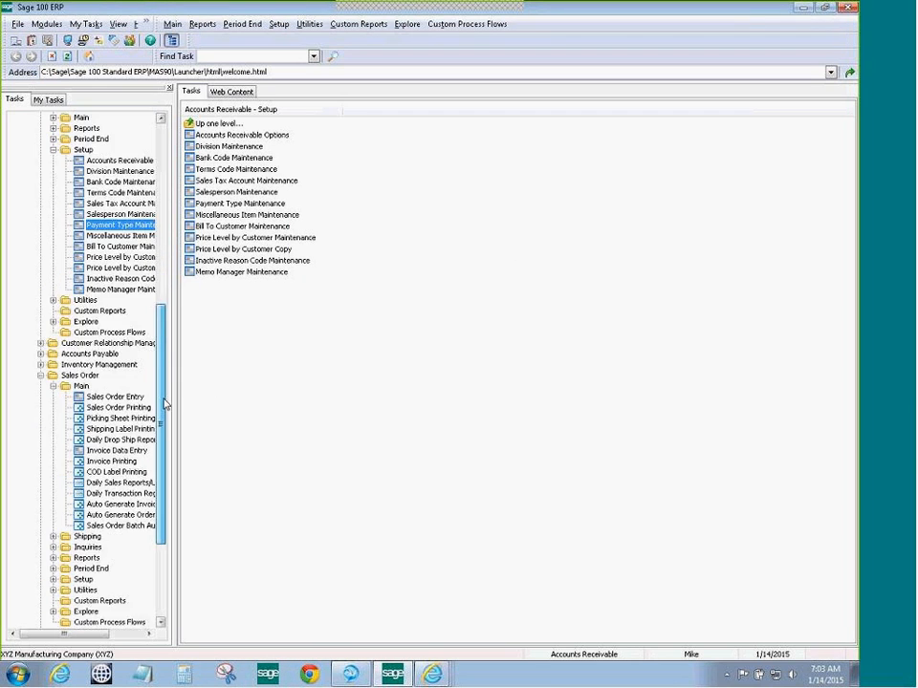
{"action": "left_click", "coordinate": [102, 400]}
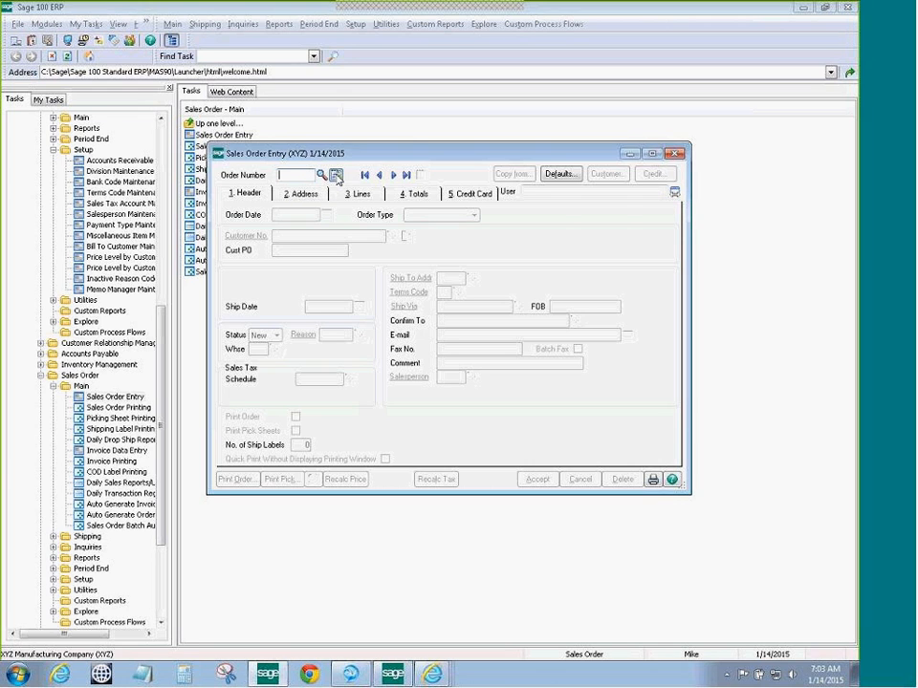
{"action": "left_click", "coordinate": [336, 176]}
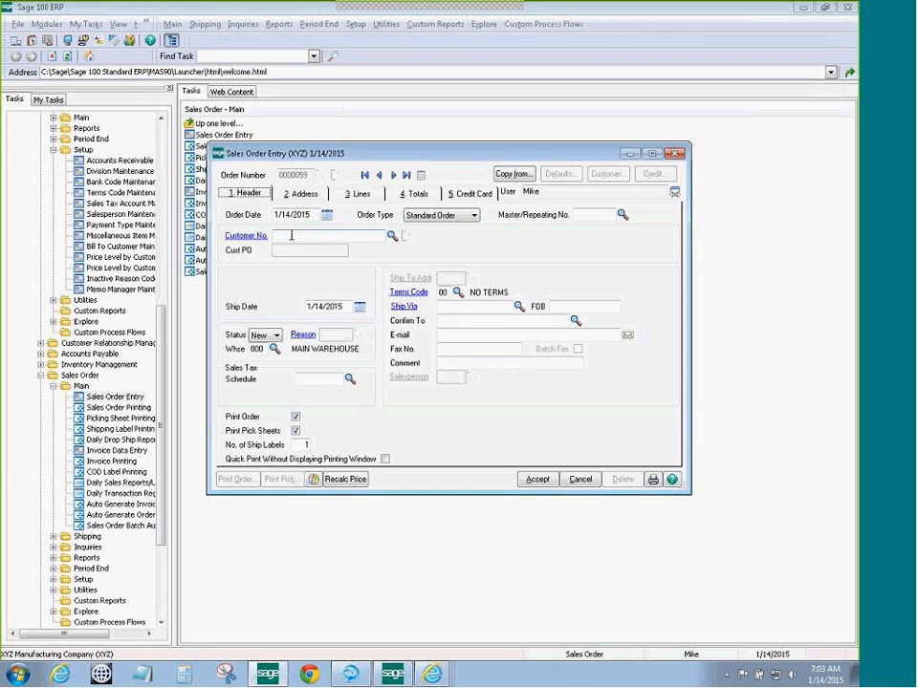
Fill the order with customer American Business Computers, check its addresses, and go to Lines
{"action": "left_click", "coordinate": [391, 237]}
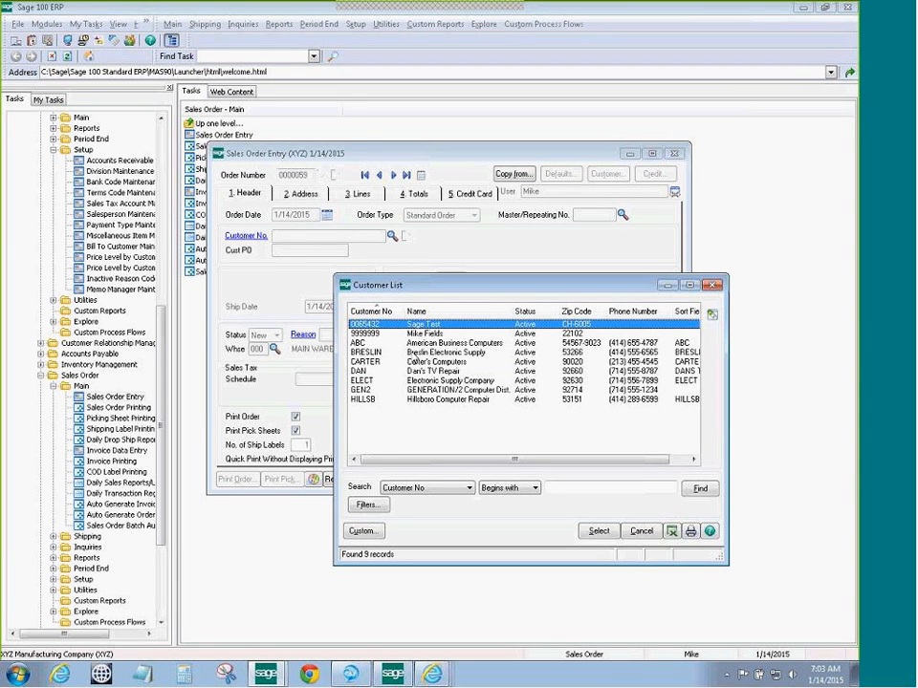
{"action": "left_click", "coordinate": [444, 342]}
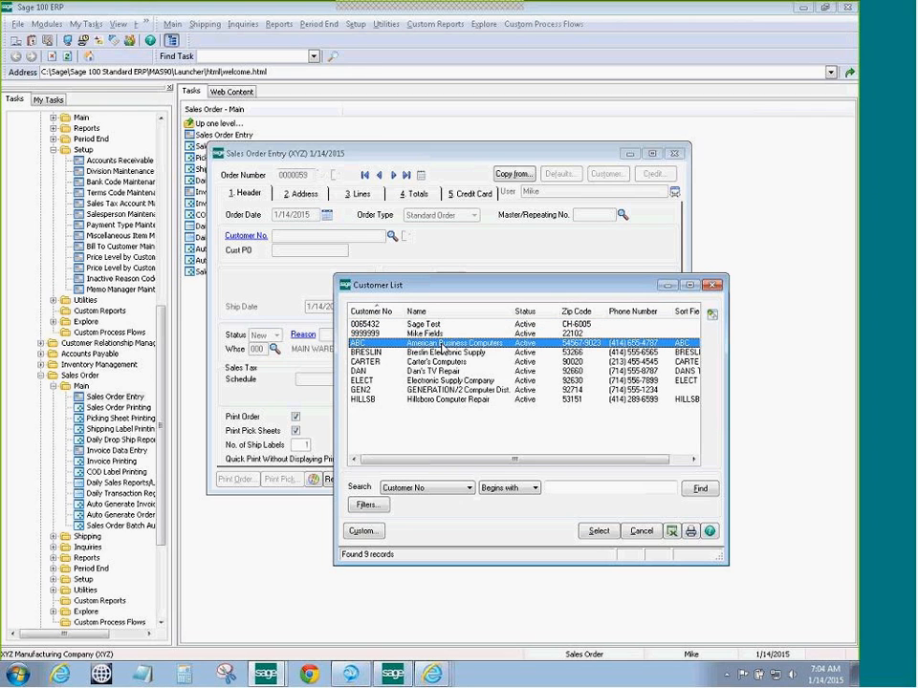
{"action": "left_click", "coordinate": [596, 530]}
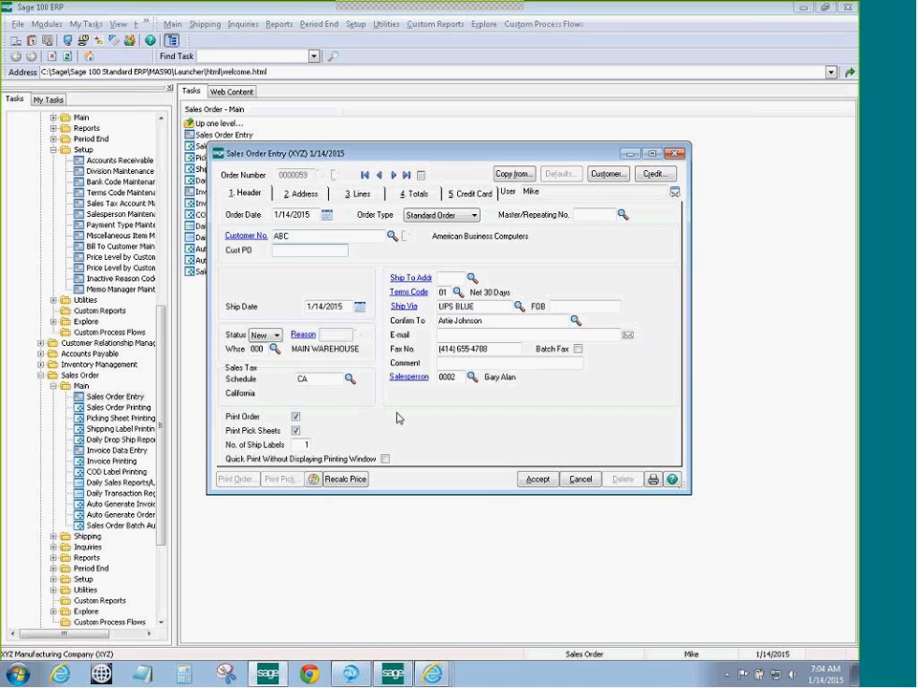
{"action": "left_click", "coordinate": [305, 196]}
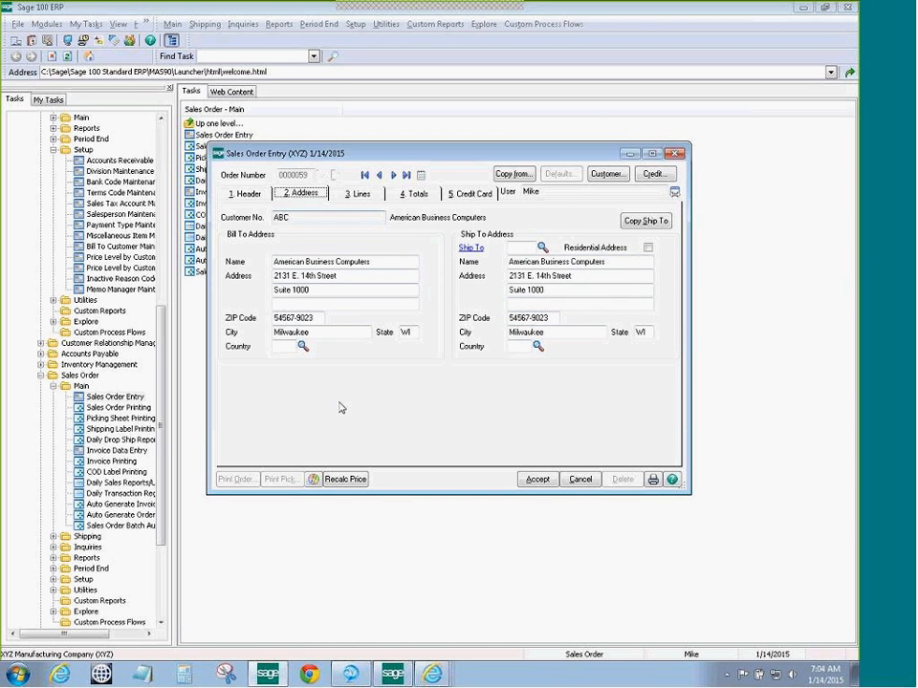
{"action": "left_click", "coordinate": [358, 195]}
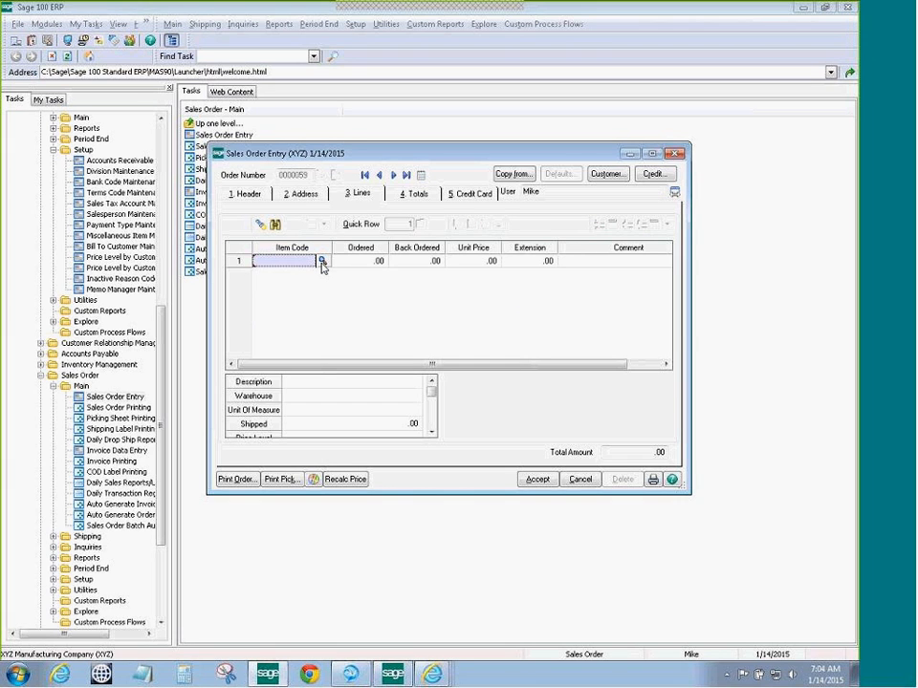
Add one BTTRY-98422 clock battery to the order at 26.20
{"action": "left_click", "coordinate": [322, 261]}
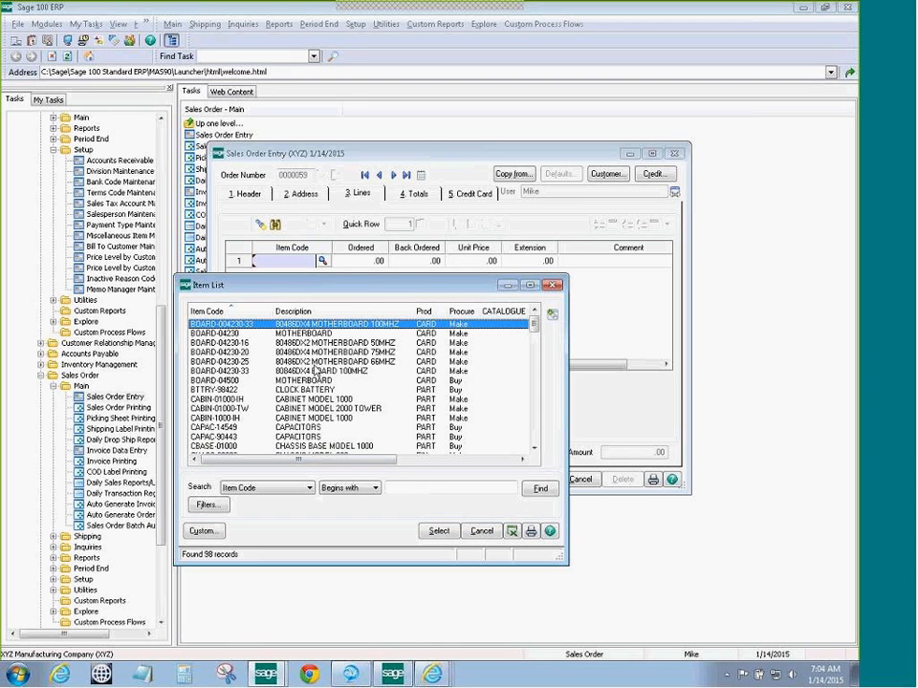
{"action": "left_click", "coordinate": [292, 391]}
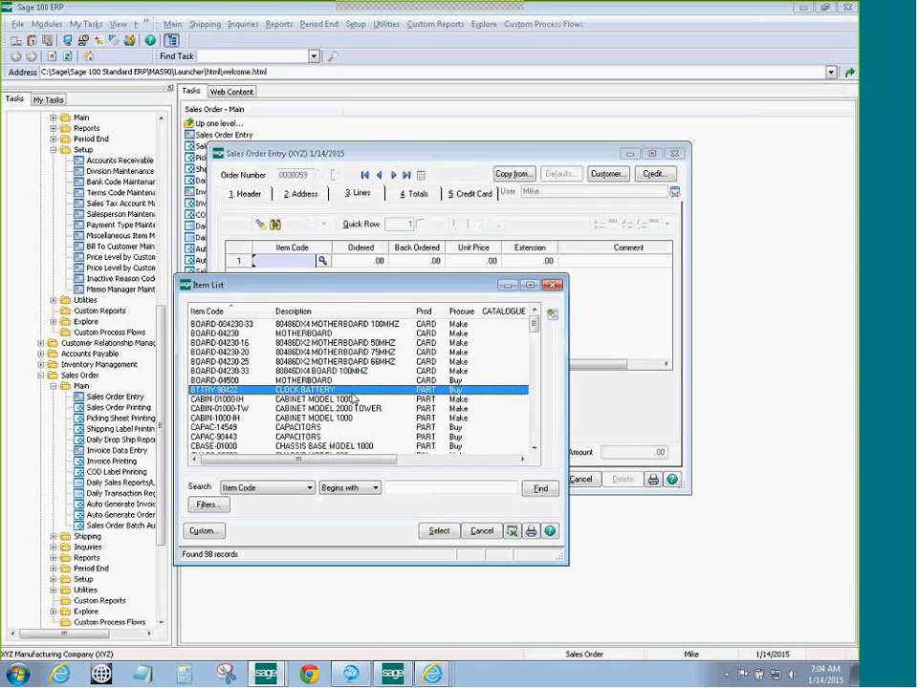
{"action": "left_click", "coordinate": [438, 531]}
{"action": "key", "text": "Tab"}
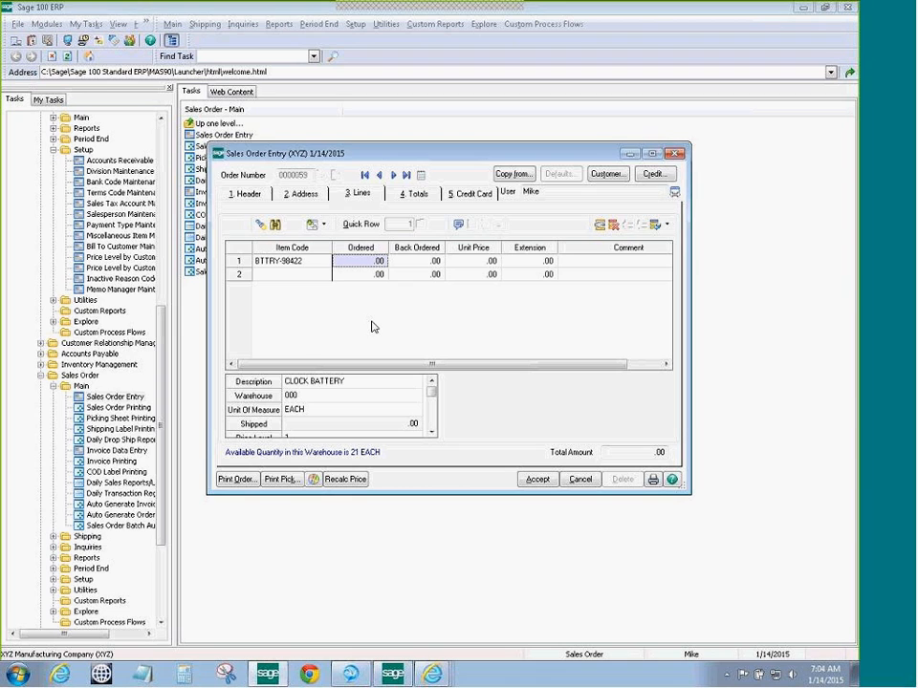
{"action": "type", "text": "1"}
{"action": "key", "text": "Tab"}
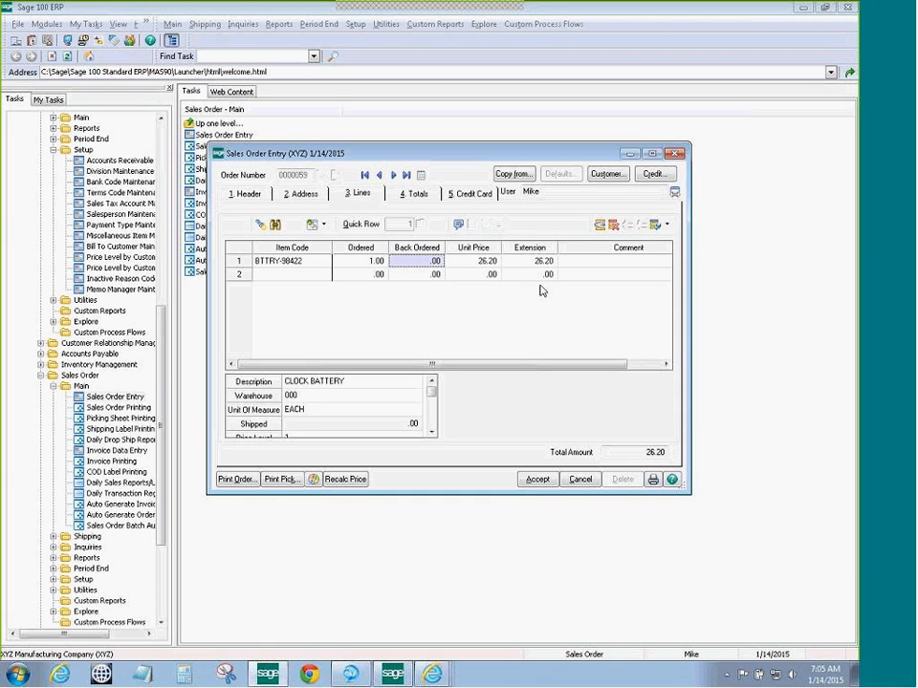
On the Totals tab, set the Deposit Payment Type to CREDIT CARD
{"action": "left_click", "coordinate": [414, 196]}
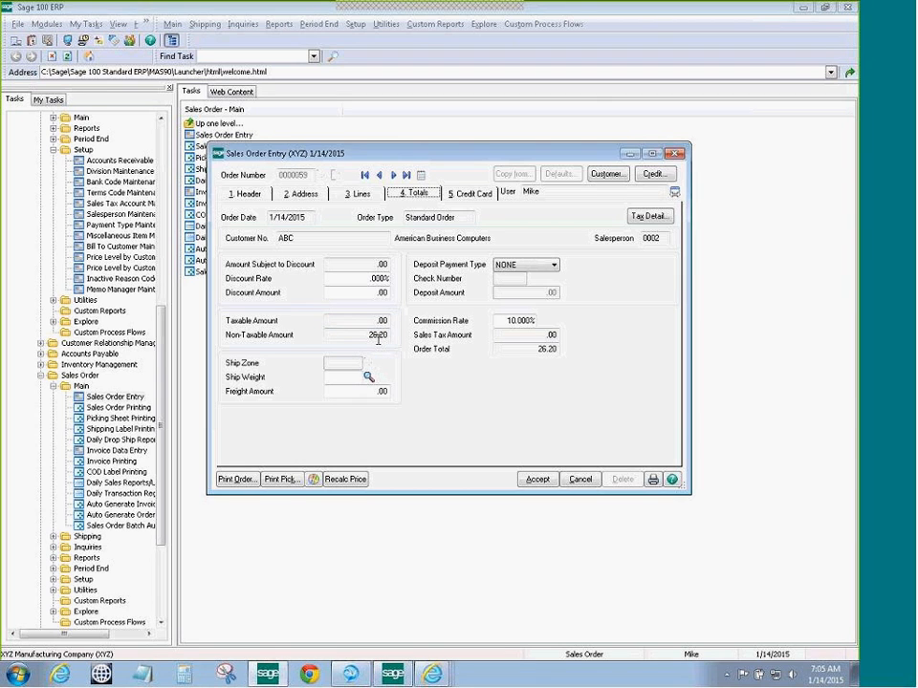
{"action": "left_click", "coordinate": [554, 265]}
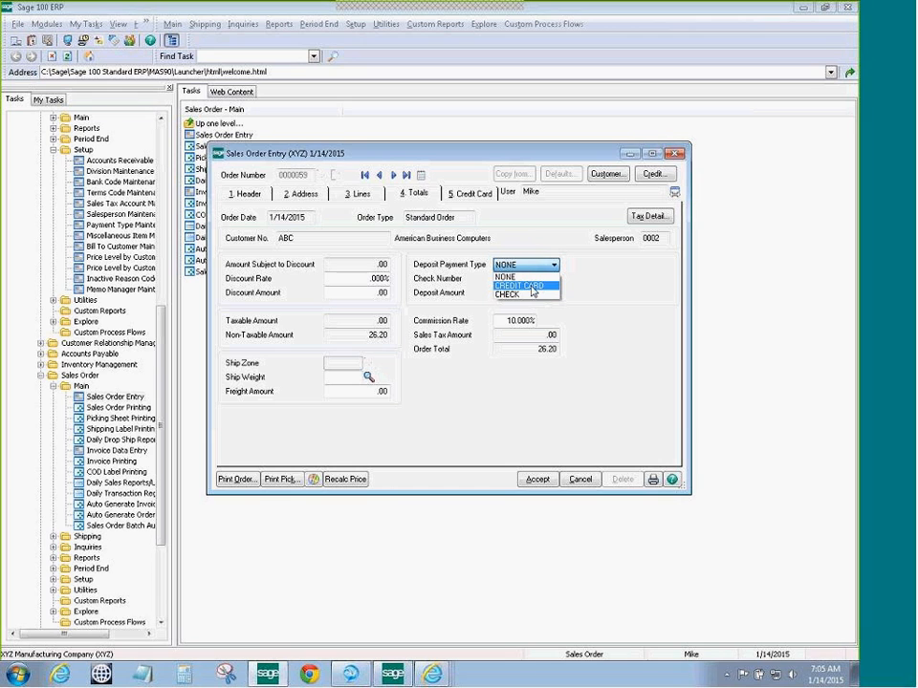
{"action": "left_click", "coordinate": [532, 287]}
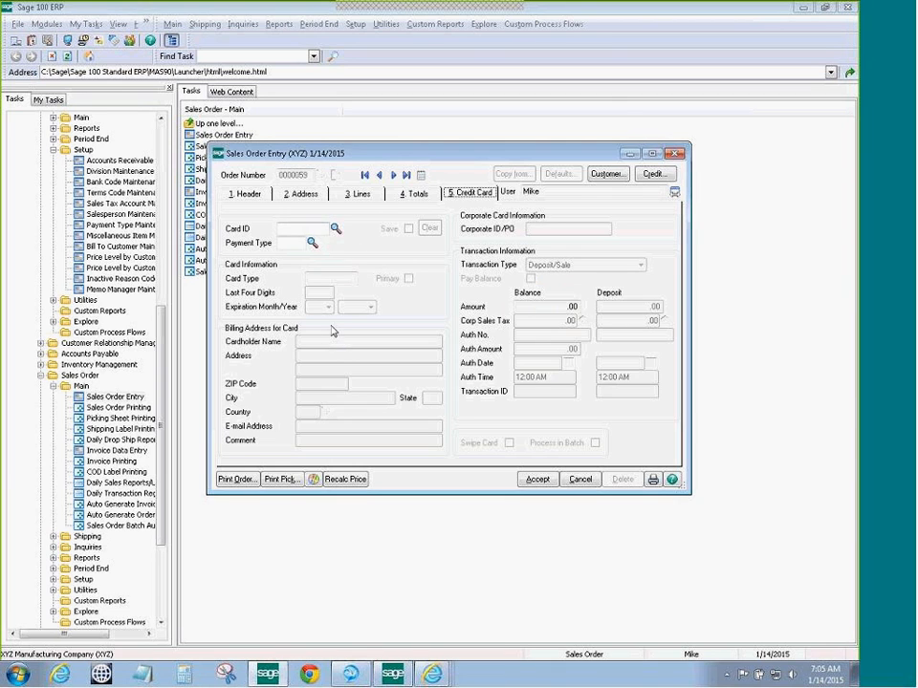
Apply stored VISA card ID TEST to order 0000059 as a Payment/PrePost Authorization for 26.20
{"action": "left_click", "coordinate": [335, 230]}
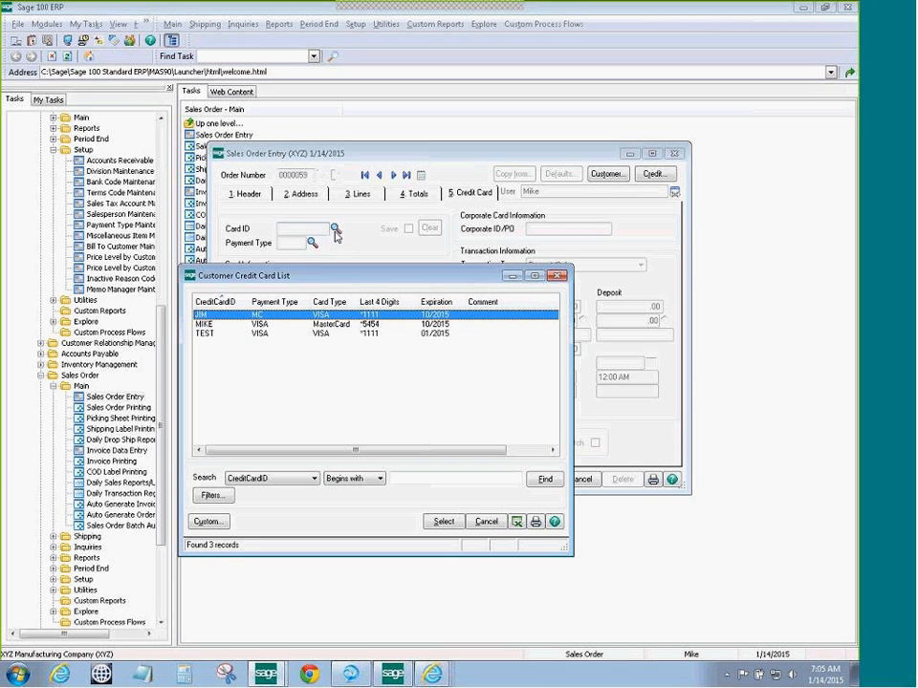
{"action": "left_click", "coordinate": [238, 335]}
{"action": "left_click", "coordinate": [443, 522]}
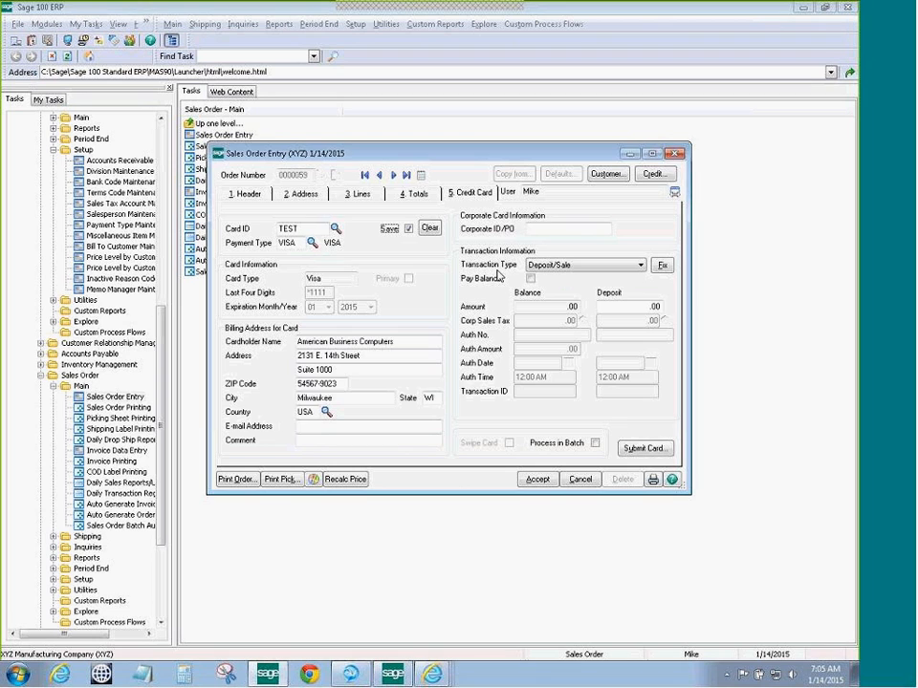
{"action": "left_click", "coordinate": [640, 268]}
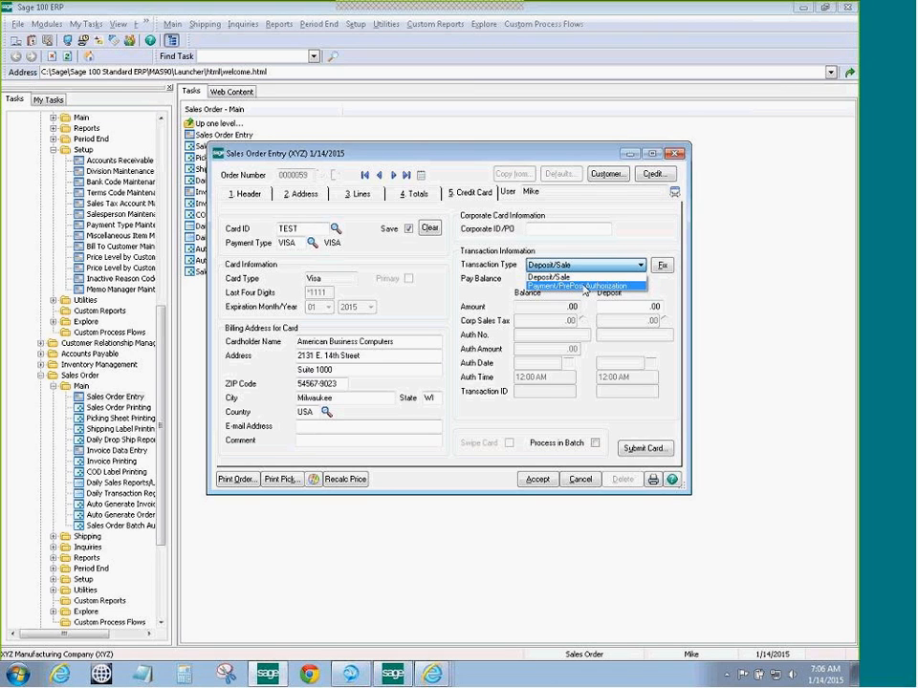
{"action": "left_click", "coordinate": [584, 287]}
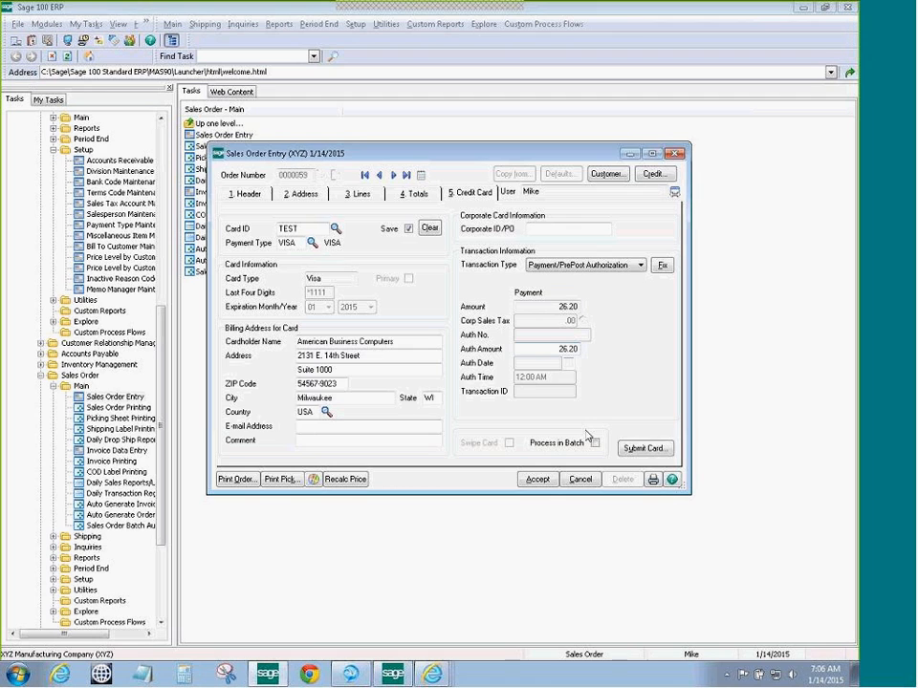
Authorize the 26.20 VISA payment through Sage Exchange, entering the card's security code
{"action": "left_click", "coordinate": [645, 450]}
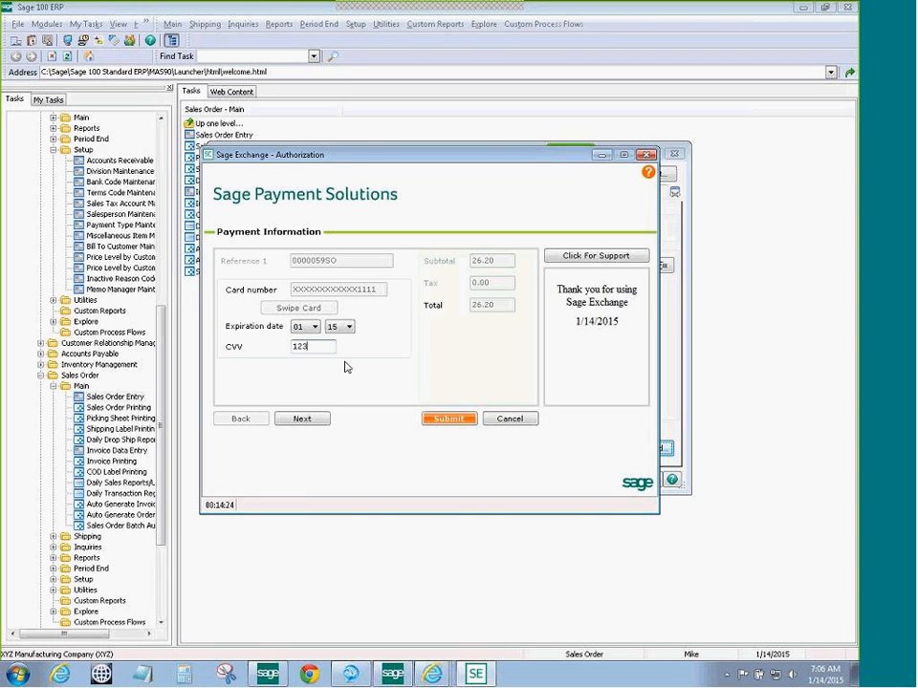
{"action": "left_click", "coordinate": [297, 422]}
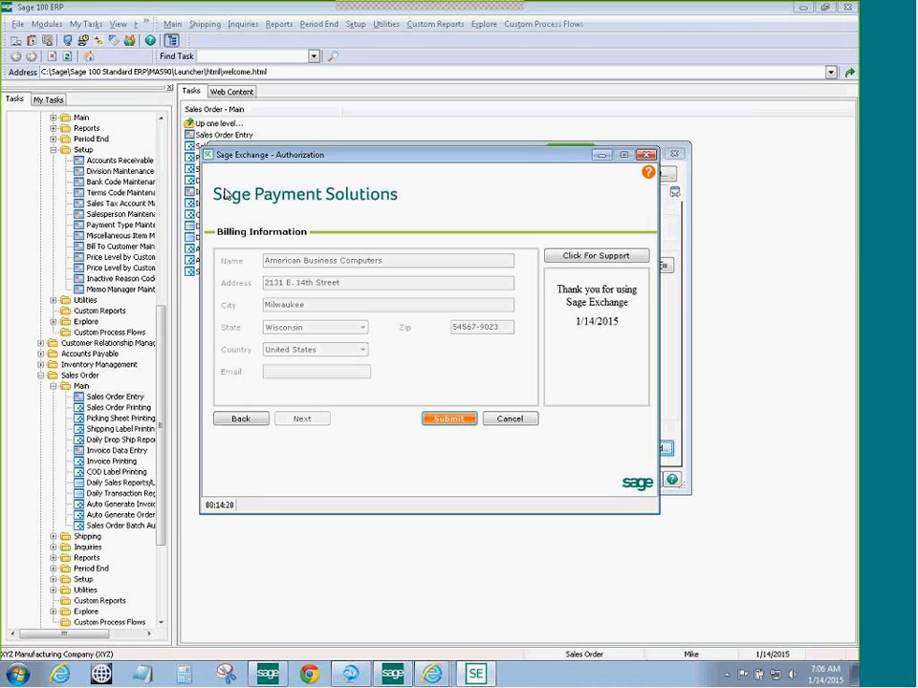
{"action": "left_click", "coordinate": [454, 423]}
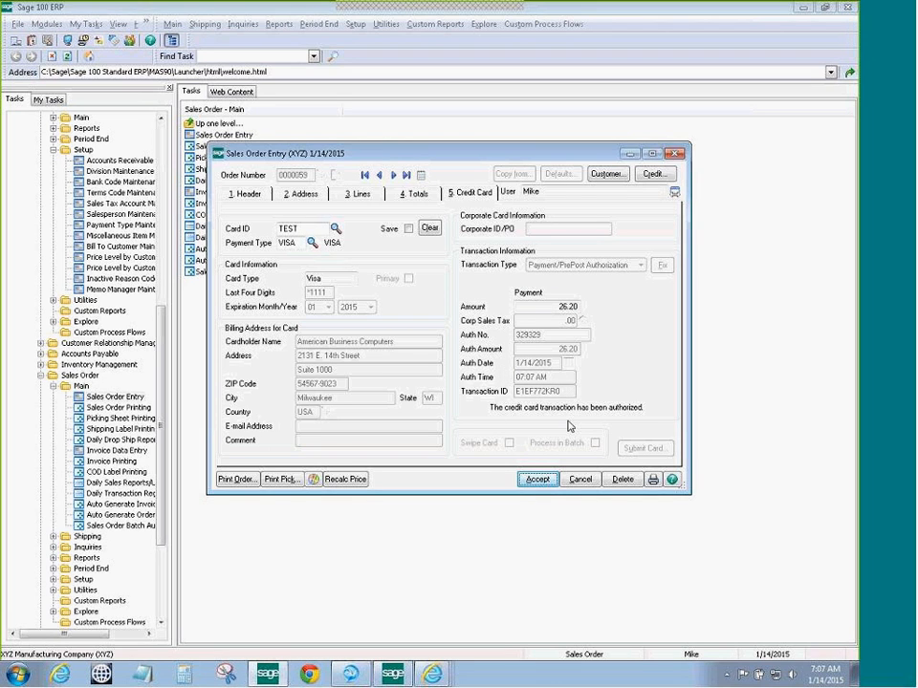
Accept order 0000059, close Sales Order Entry, and open Accounts Receivable Customer Maintenance
{"action": "left_click", "coordinate": [537, 479]}
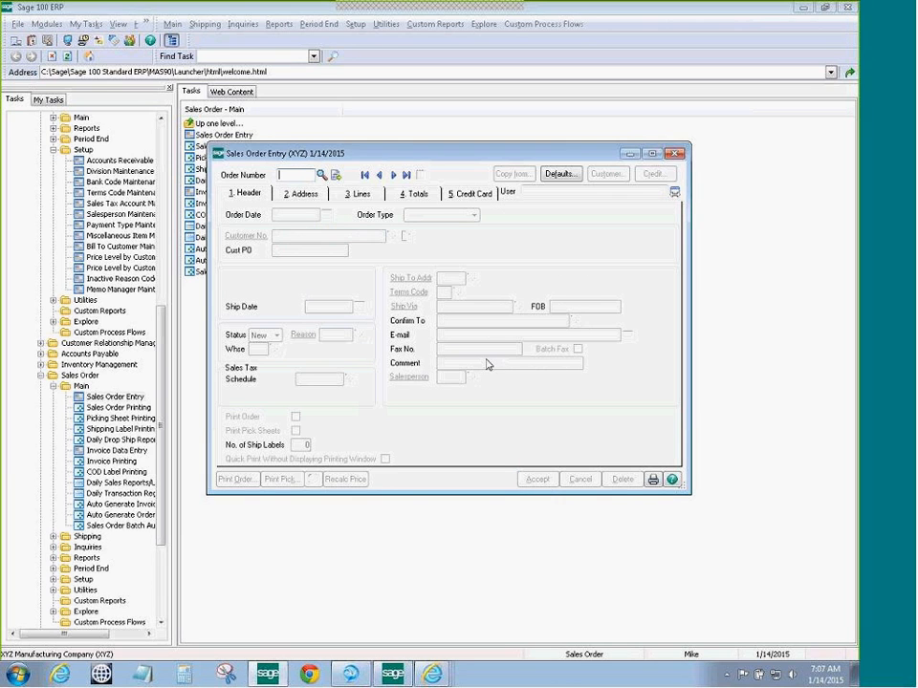
{"action": "left_click", "coordinate": [675, 153]}
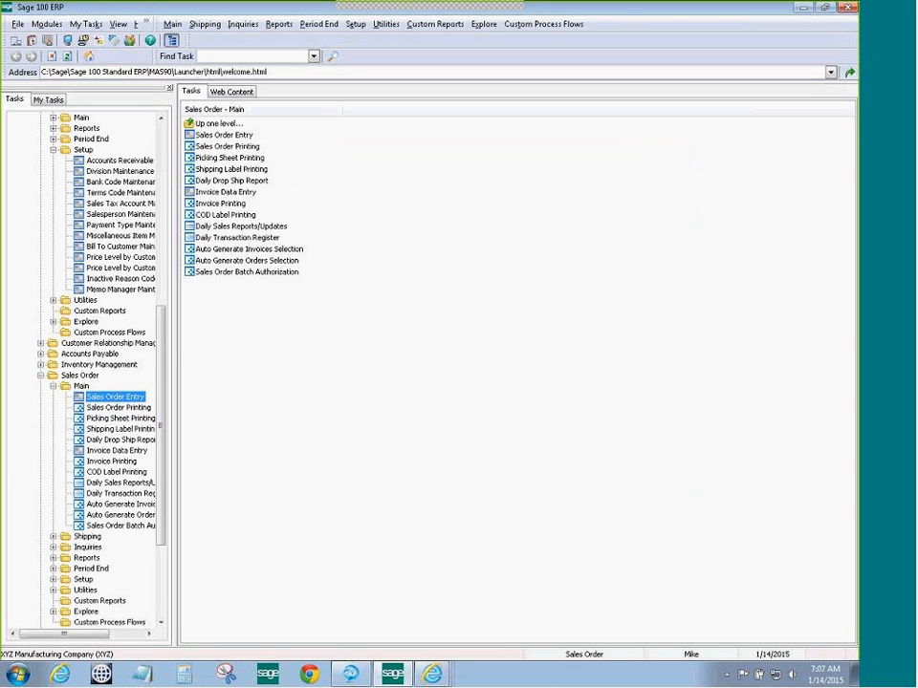
{"action": "scroll", "coordinate": [164, 342], "scroll_direction": "up", "scroll_amount": 3}
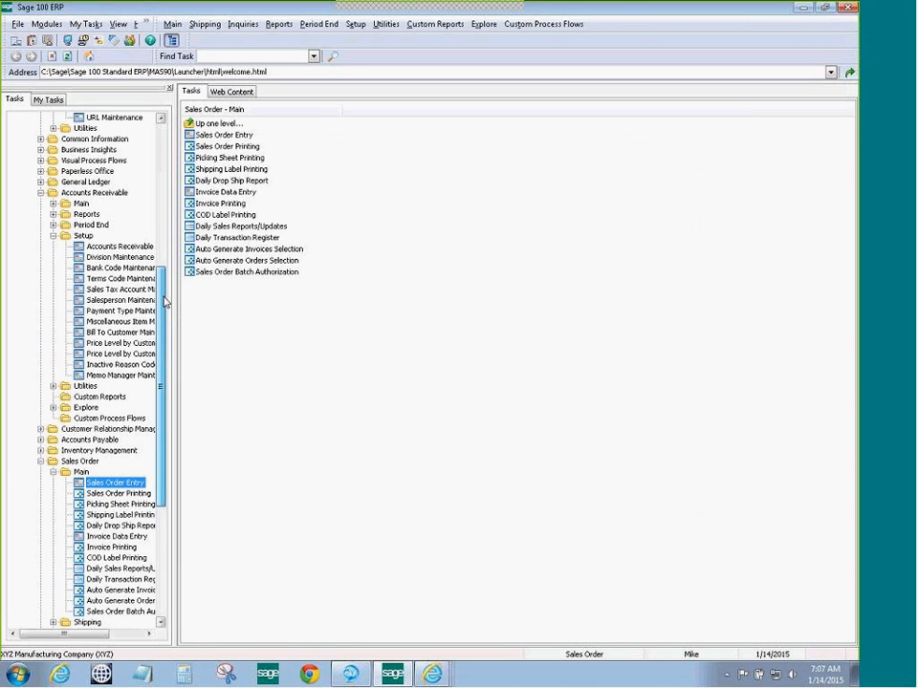
{"action": "left_click", "coordinate": [54, 204]}
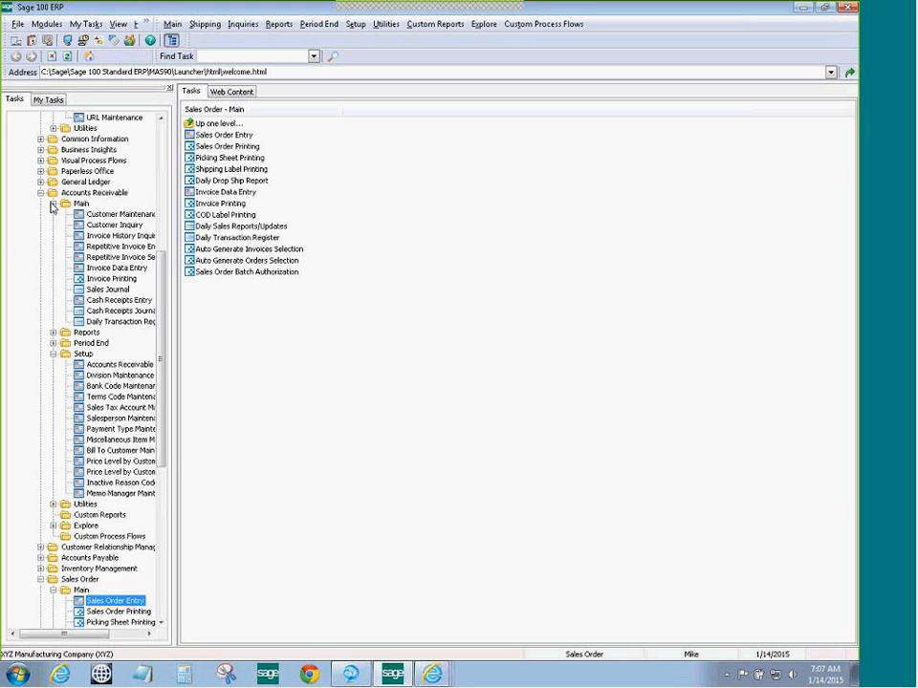
{"action": "left_click", "coordinate": [115, 215]}
{"action": "double_click", "coordinate": [116, 217]}
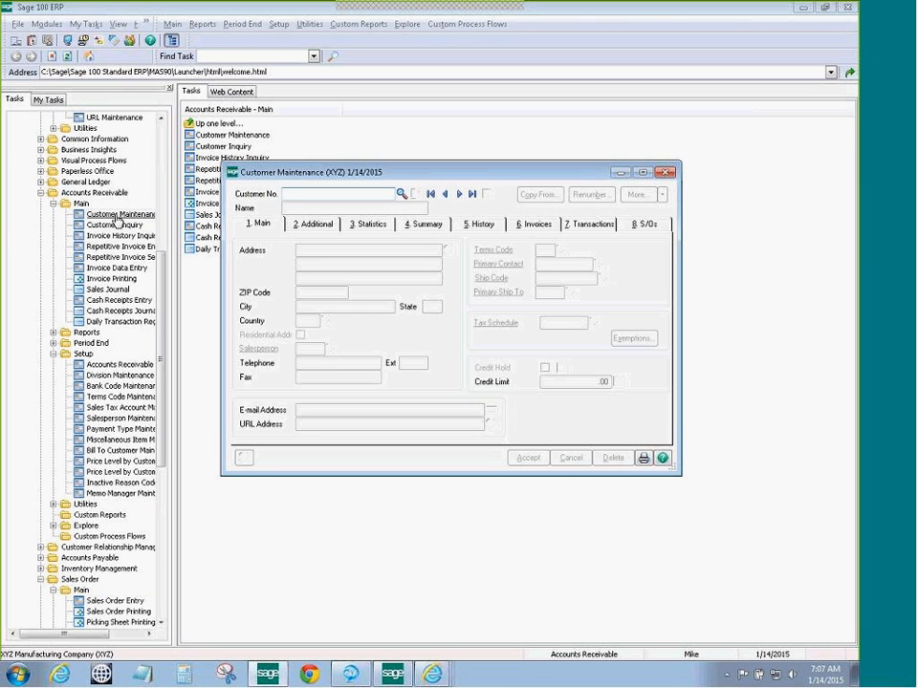
Load customer ABC, American Business Computers, and open its Credit Cards maintenance from the Additional tab
{"action": "left_click", "coordinate": [401, 195]}
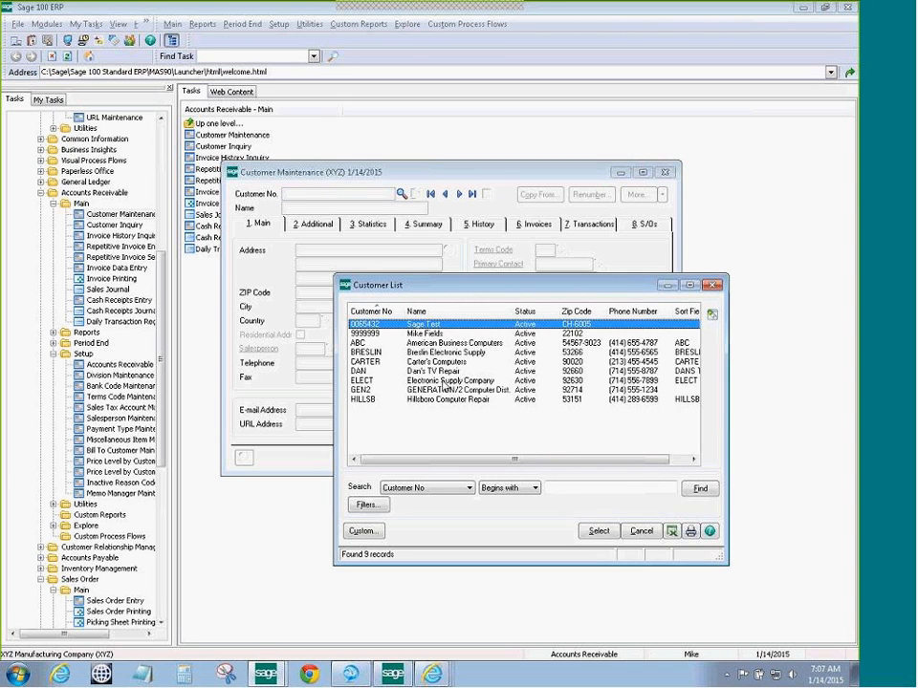
{"action": "left_click", "coordinate": [435, 343]}
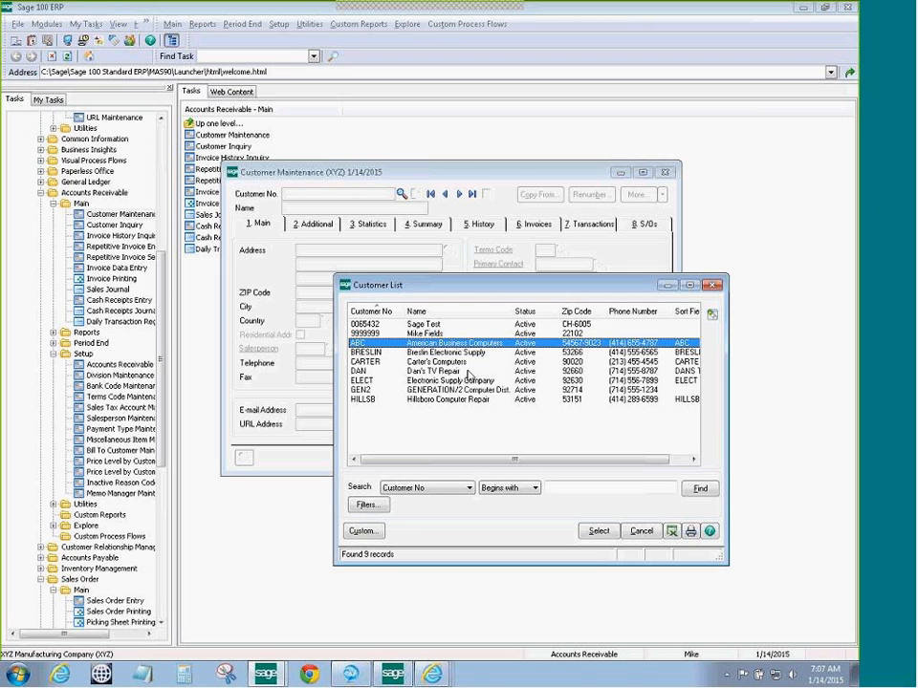
{"action": "left_click", "coordinate": [598, 532]}
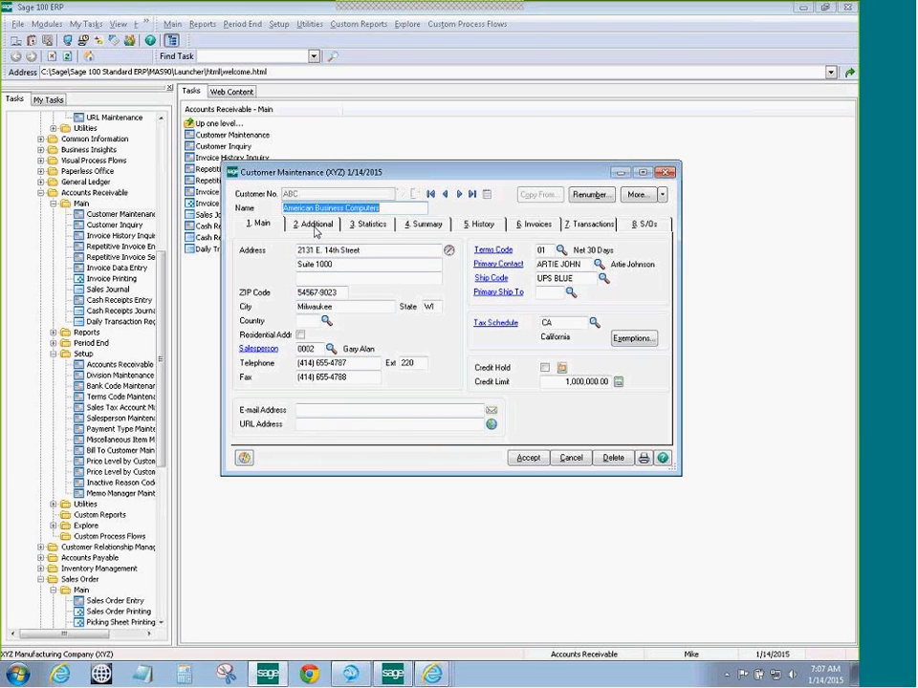
{"action": "left_click", "coordinate": [316, 228]}
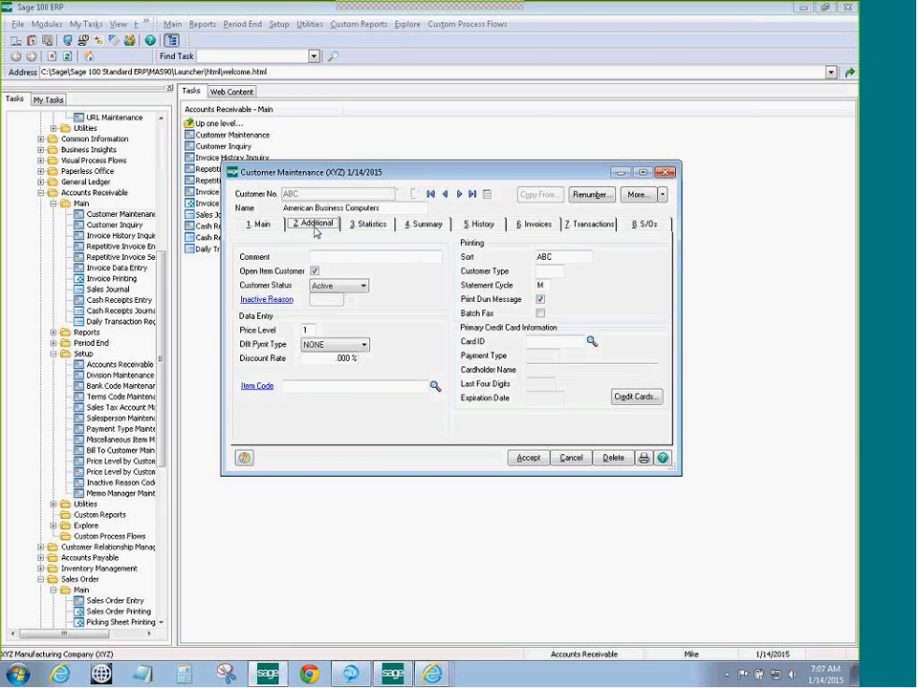
{"action": "left_click", "coordinate": [638, 399]}
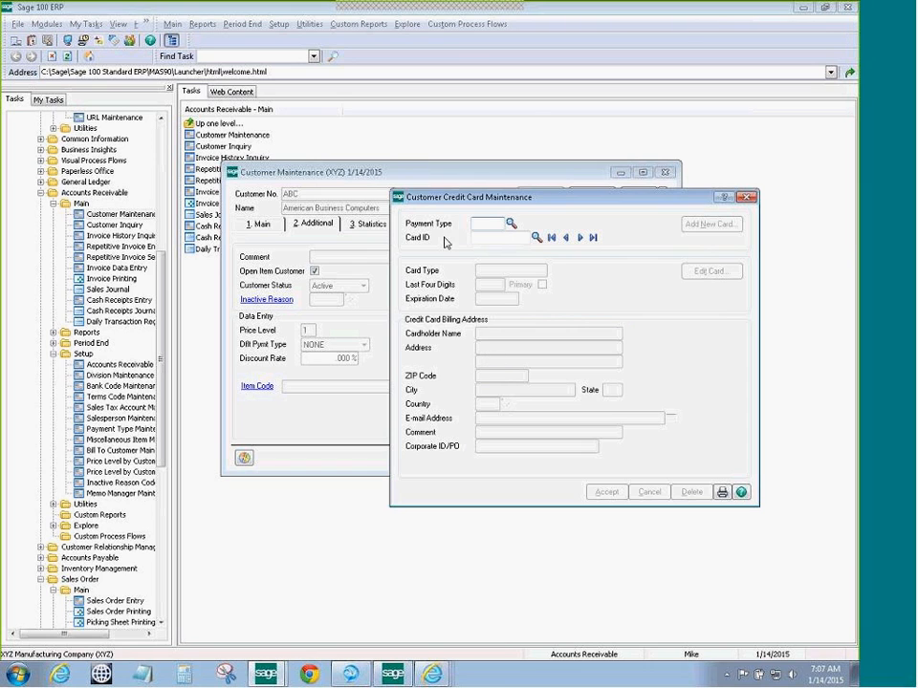
Set the payment type to VISA and enter a new card ID for customer ABC
{"action": "left_click", "coordinate": [510, 223]}
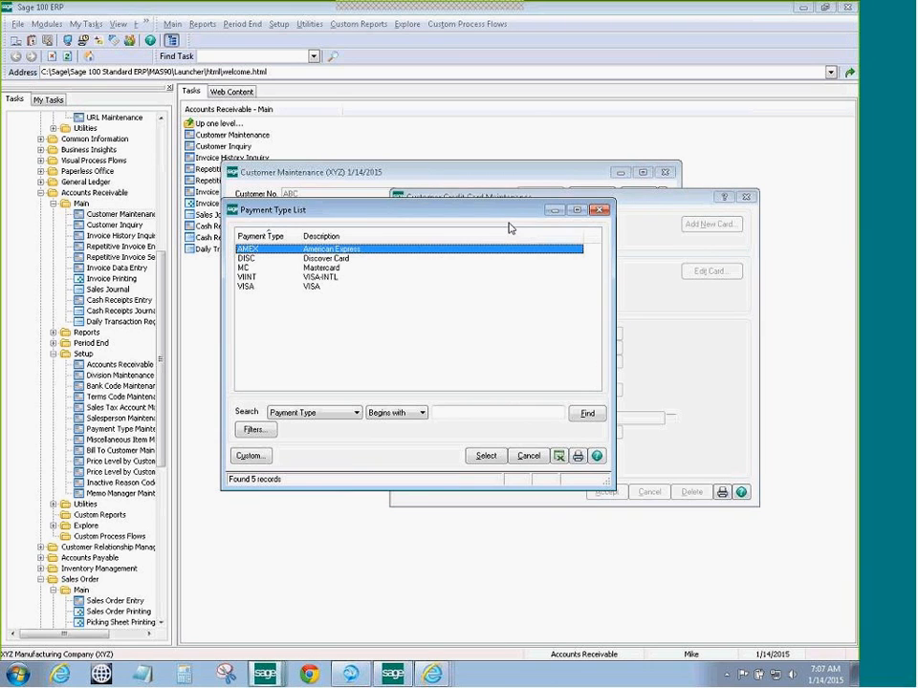
{"action": "left_click", "coordinate": [260, 288]}
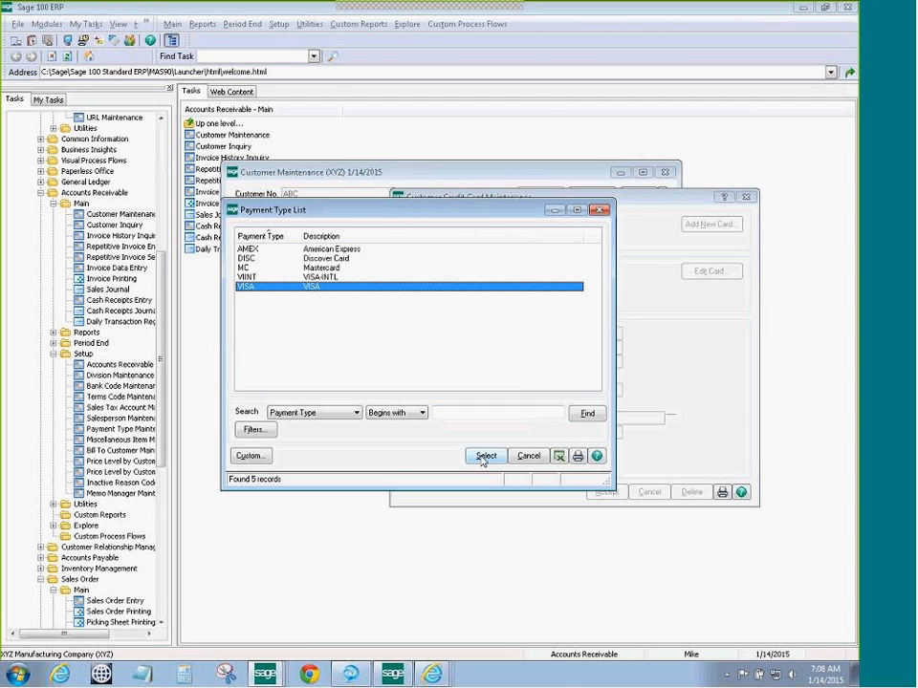
{"action": "left_click", "coordinate": [485, 456]}
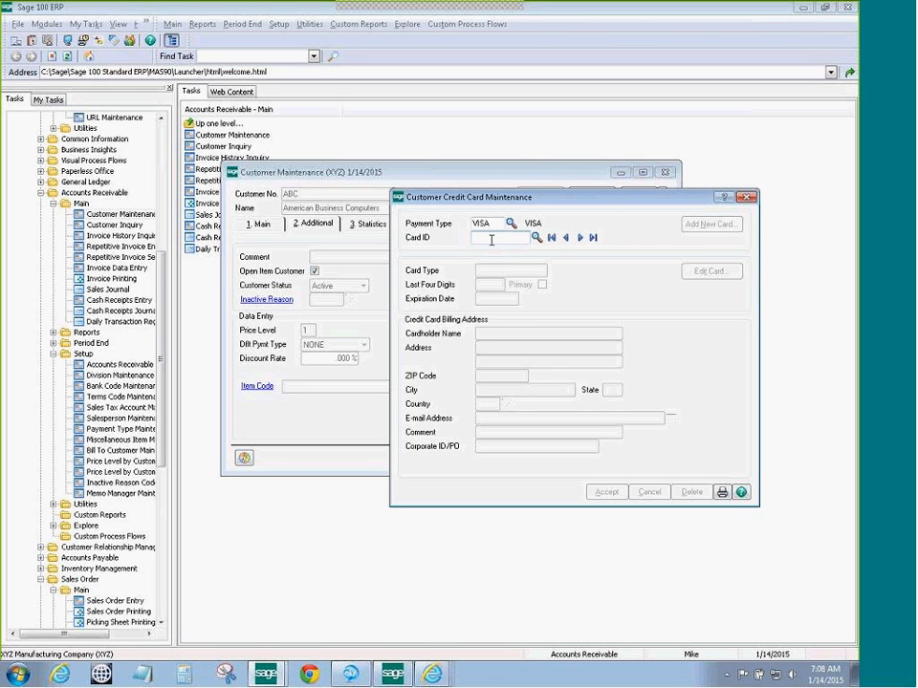
{"action": "type", "text": "BOB'S CARD"}
{"action": "key", "text": "Tab"}
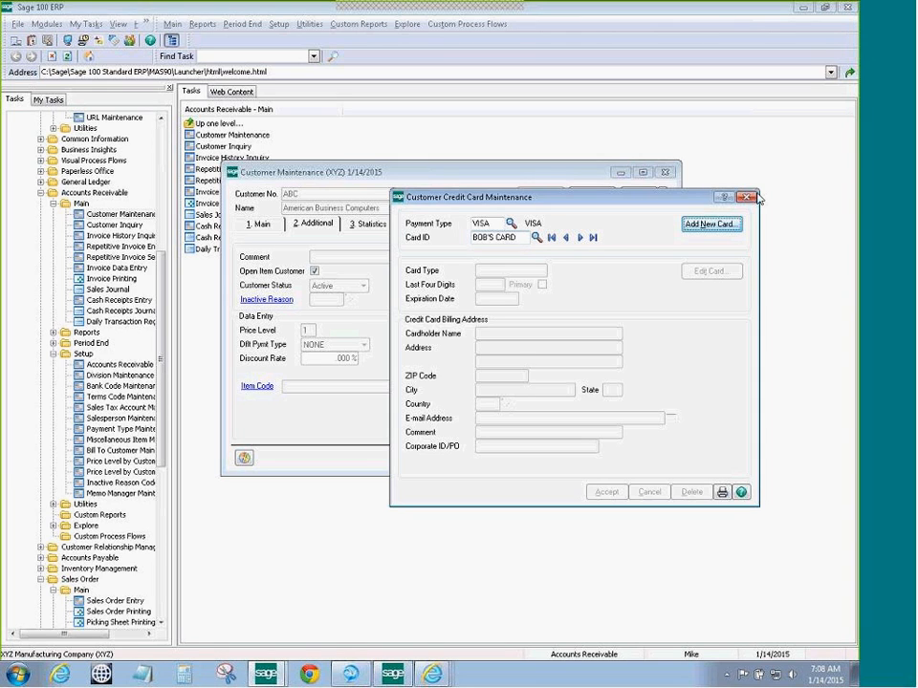
Add the VISA card number with expiration year 16 to Sage Exchange Vault
{"action": "left_click", "coordinate": [707, 226]}
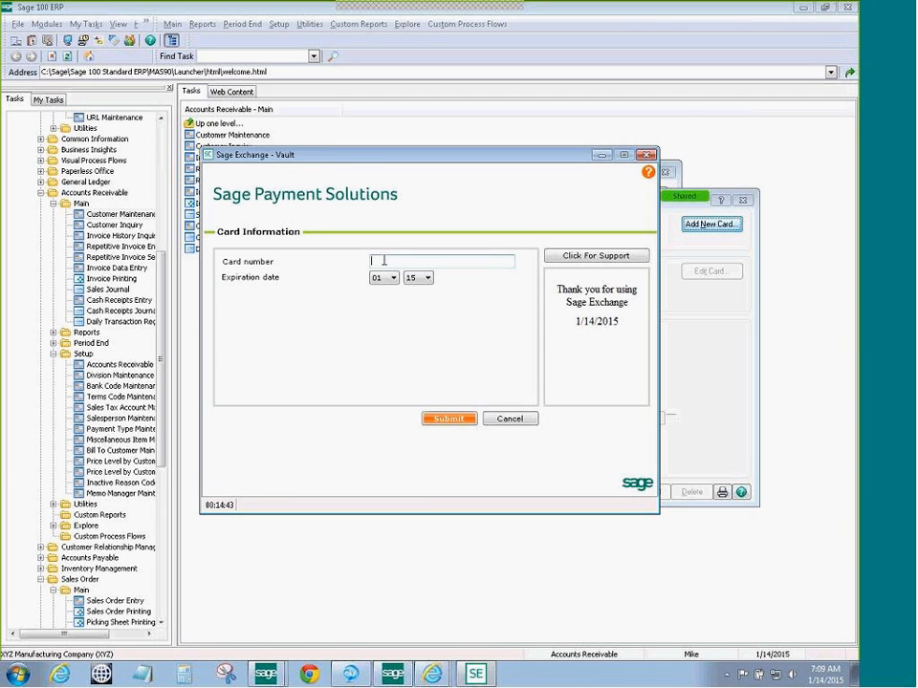
{"action": "type", "text": "41111"}
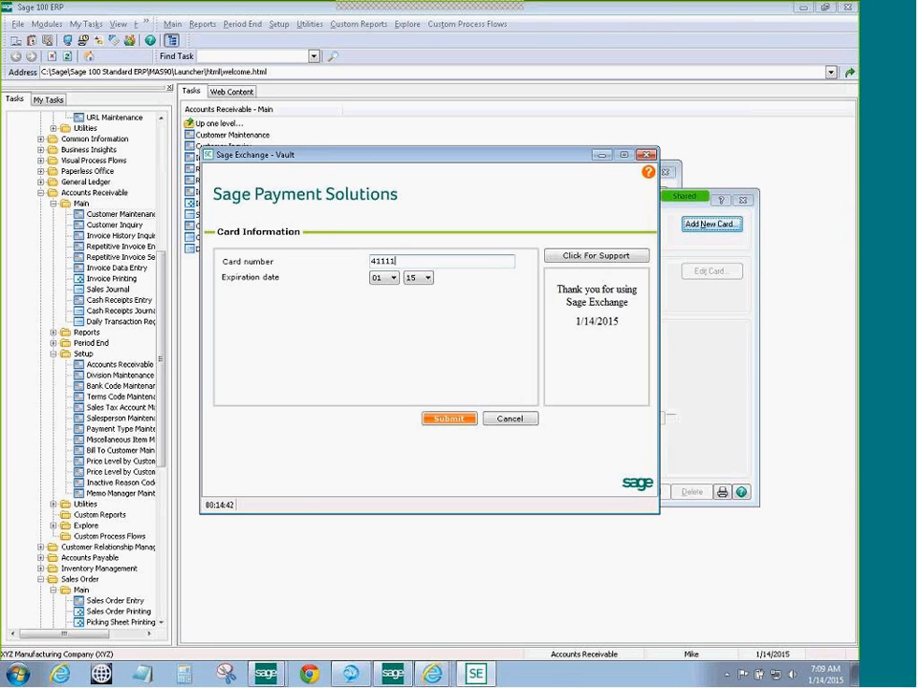
{"action": "type", "text": "11111111111"}
{"action": "left_click", "coordinate": [427, 278]}
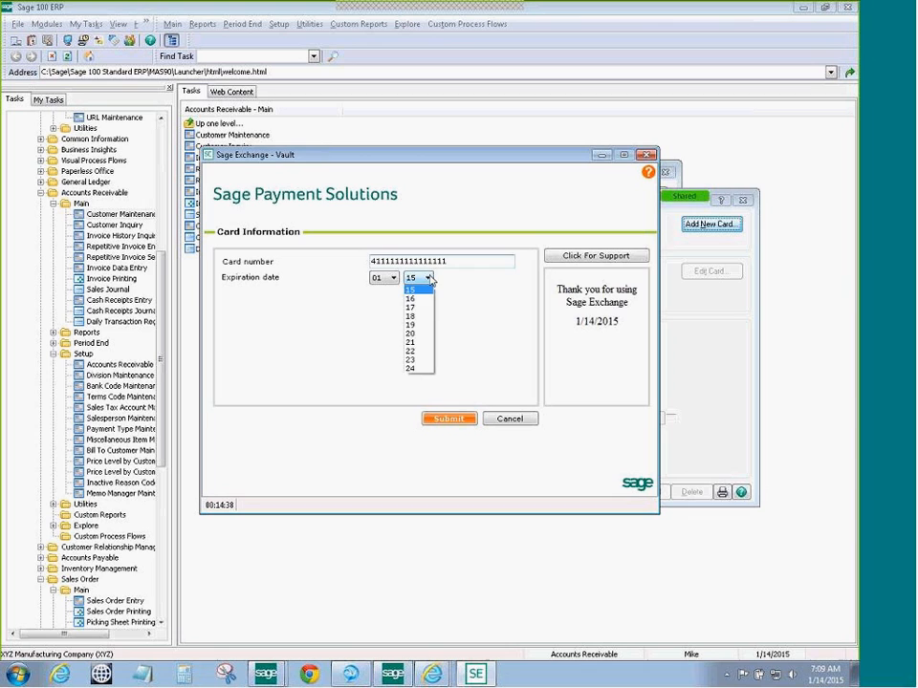
{"action": "left_click", "coordinate": [426, 299]}
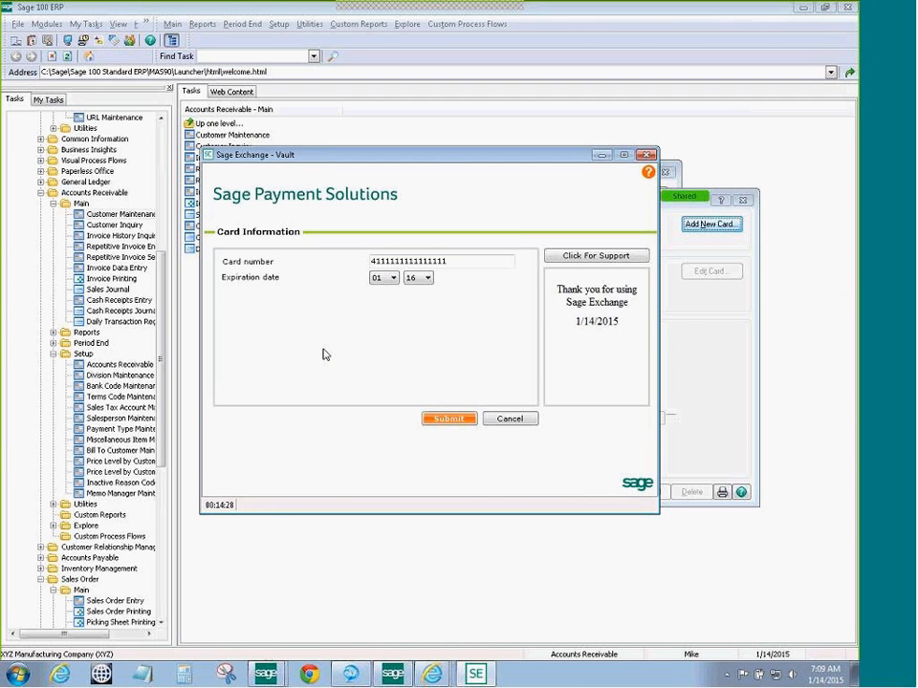
{"action": "left_click", "coordinate": [449, 419]}
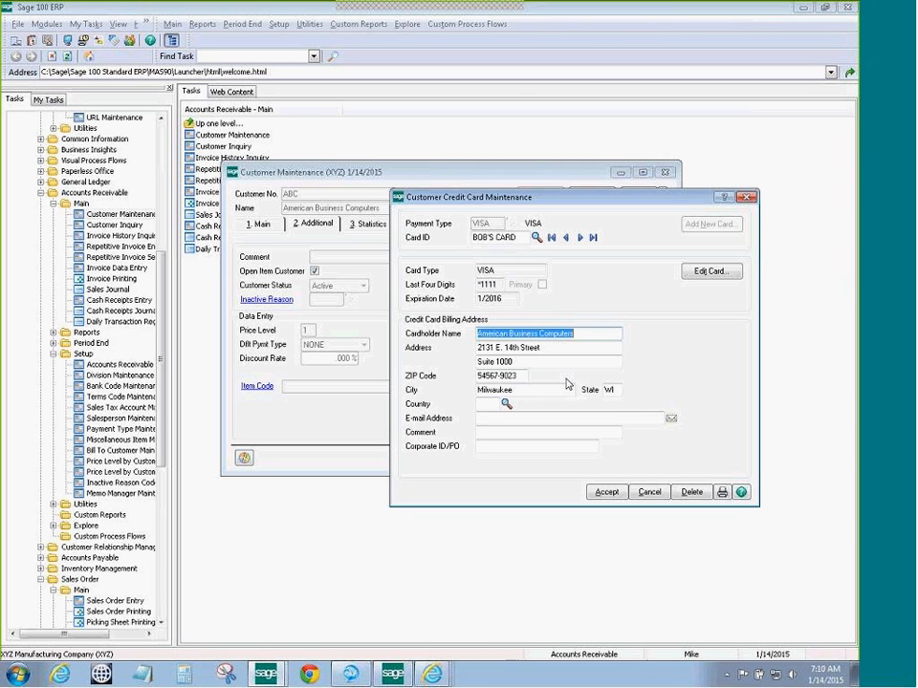
Accept the new credit card and customer ABC's record, closing both maintenance windows
{"action": "left_click", "coordinate": [606, 492]}
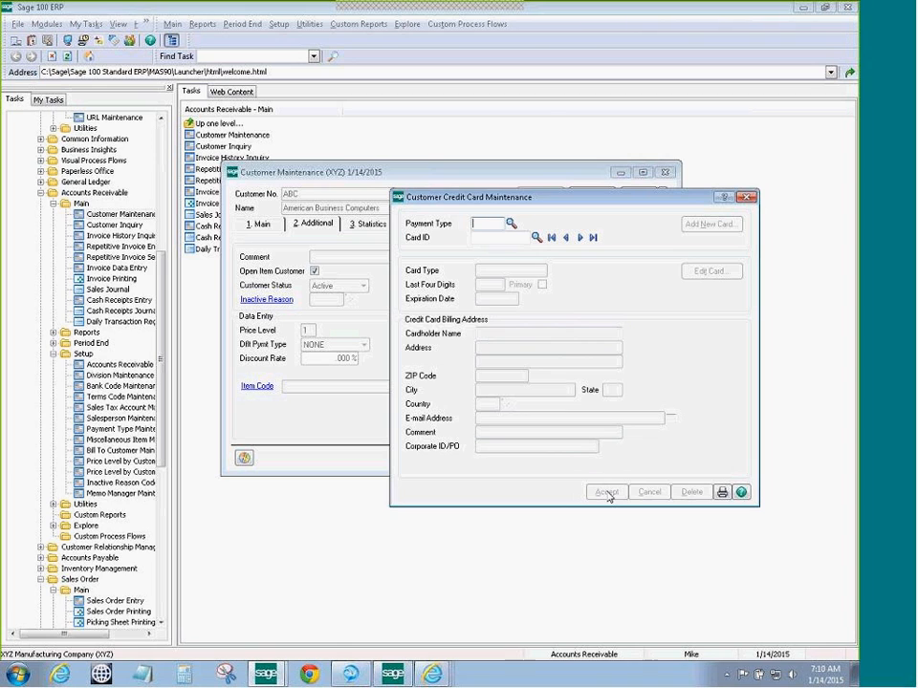
{"action": "left_click", "coordinate": [746, 197]}
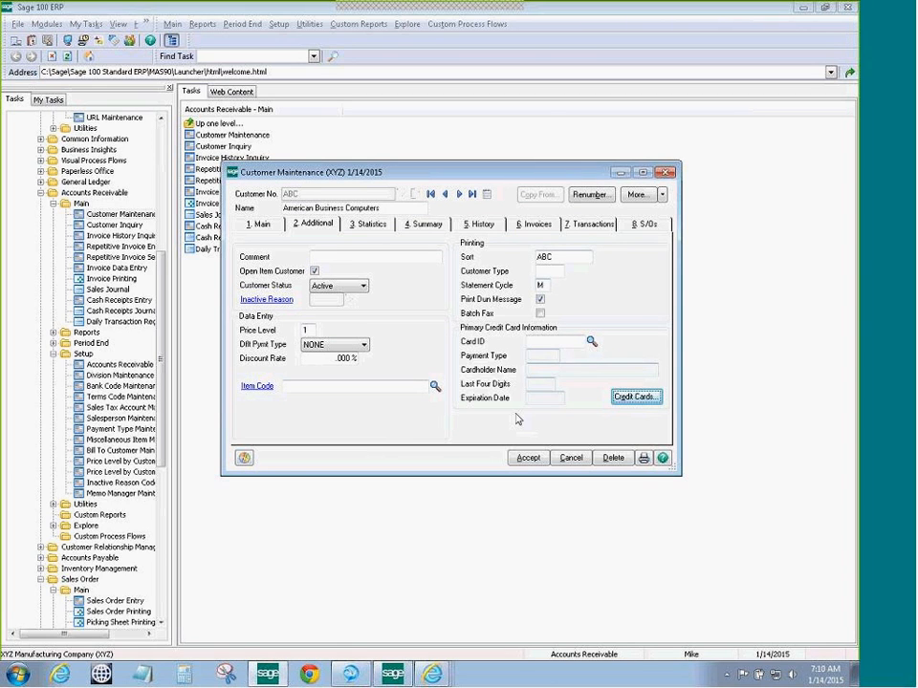
{"action": "left_click", "coordinate": [528, 457]}
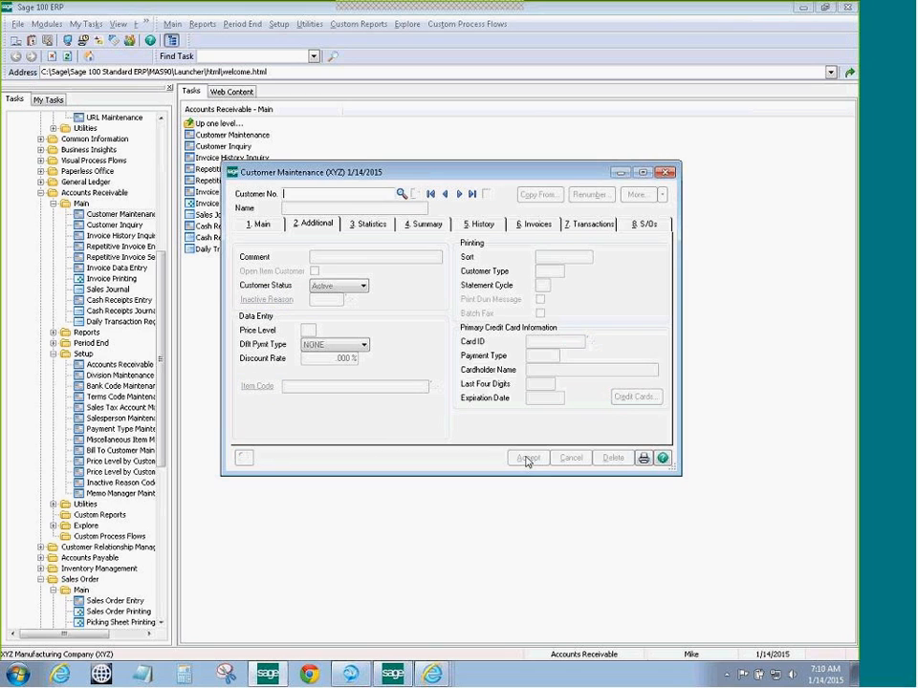
{"action": "left_click", "coordinate": [665, 173]}
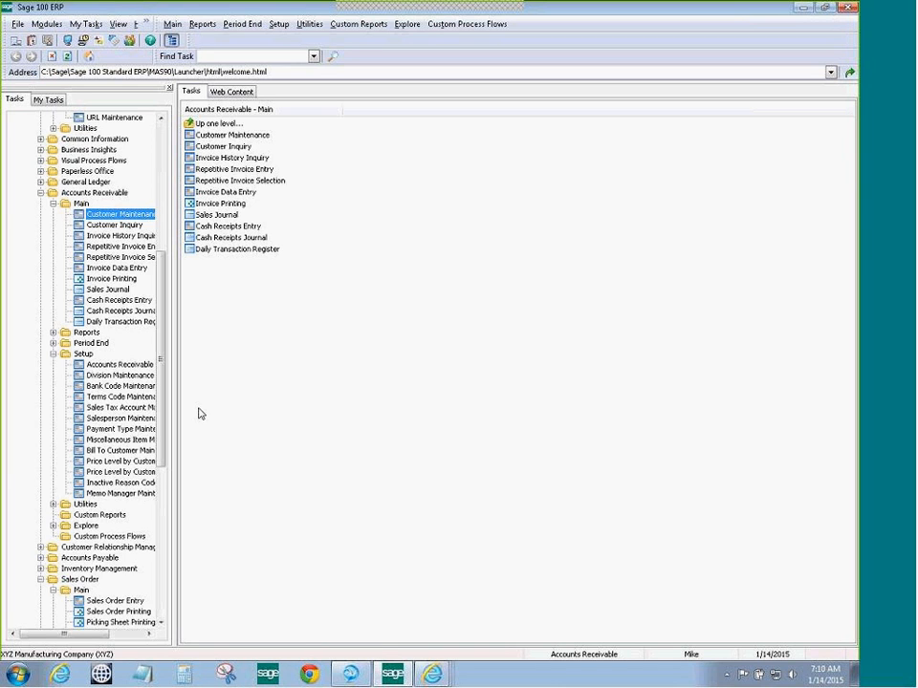
Start a new sales order, numbered 0000060, in Sales Order Entry
{"action": "left_click_drag", "start_coordinate": [164, 330], "coordinate": [164, 410]}
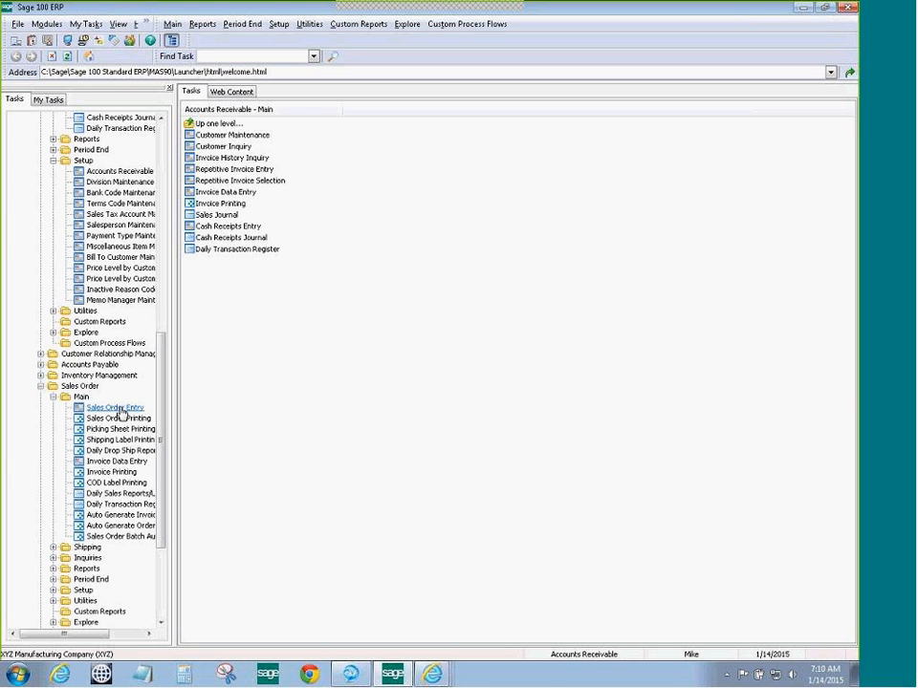
{"action": "left_click", "coordinate": [119, 411]}
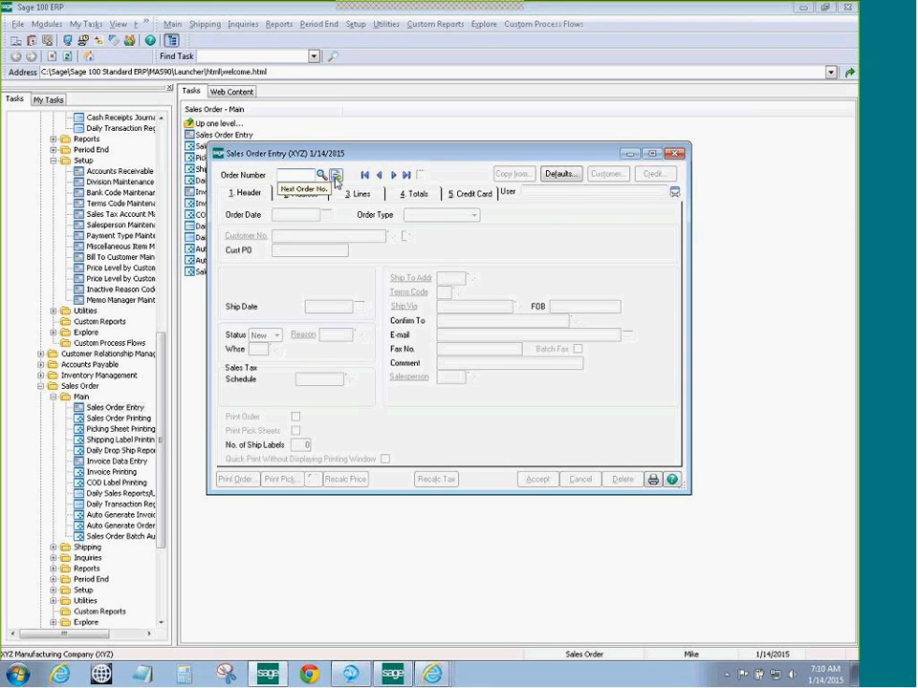
{"action": "left_click", "coordinate": [335, 176]}
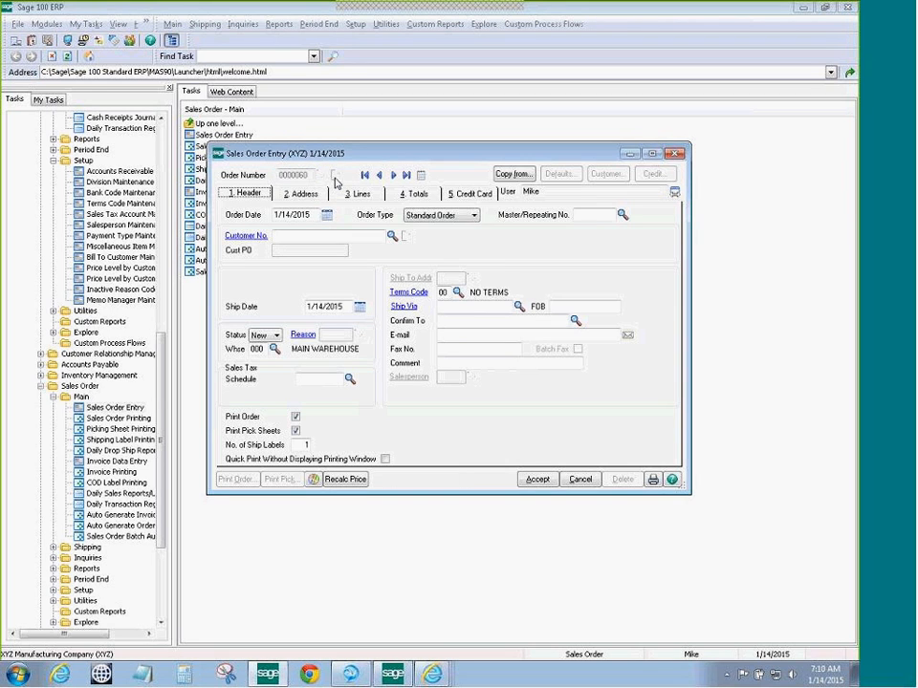
Assign customer ABC to order 0000060, review its addresses, then go to the Lines tab
{"action": "left_click", "coordinate": [391, 236]}
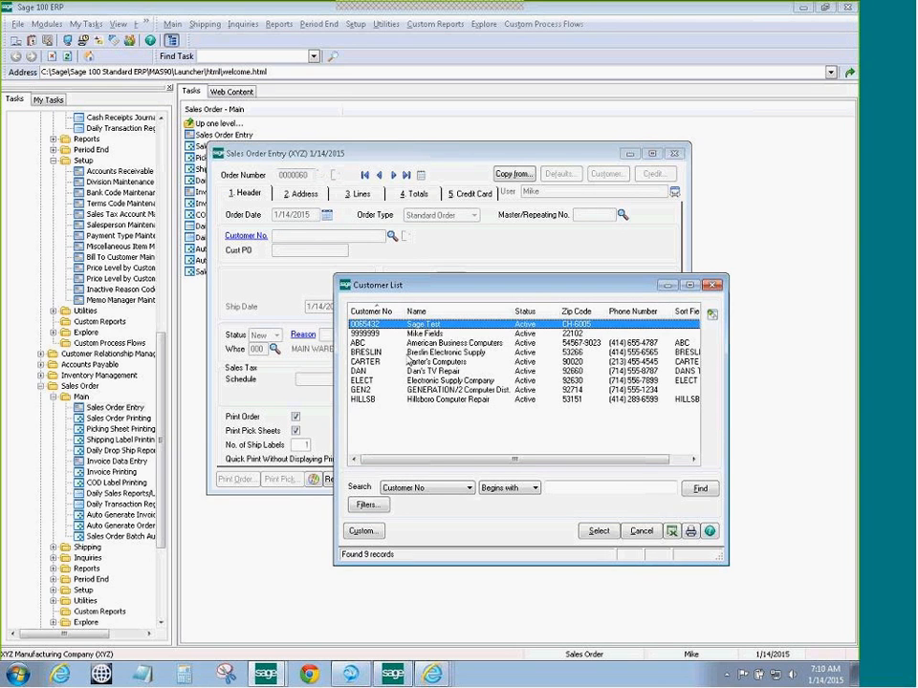
{"action": "left_click", "coordinate": [411, 343]}
{"action": "left_click", "coordinate": [598, 531]}
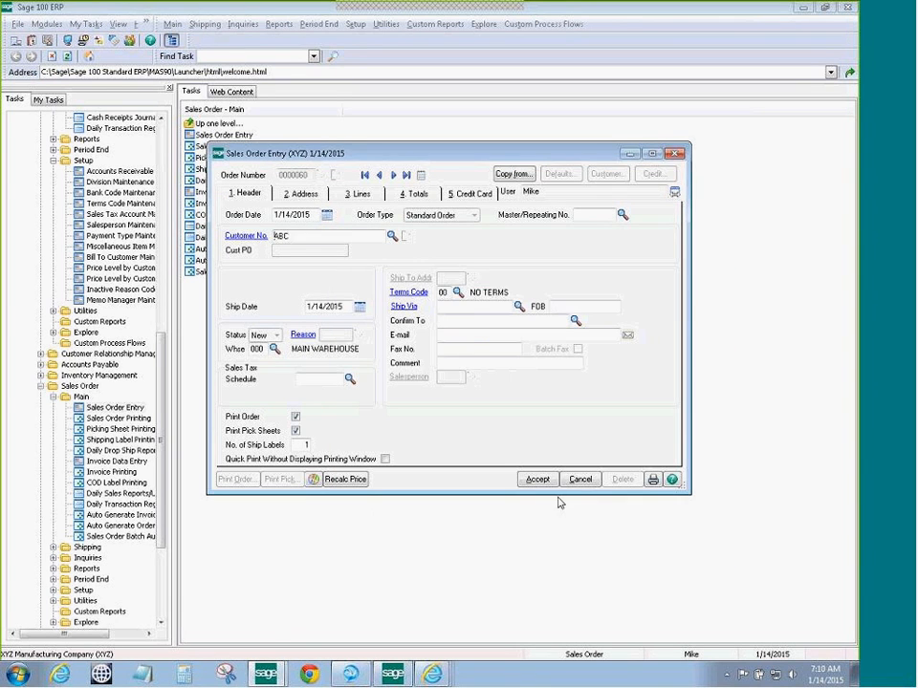
{"action": "left_click", "coordinate": [302, 194]}
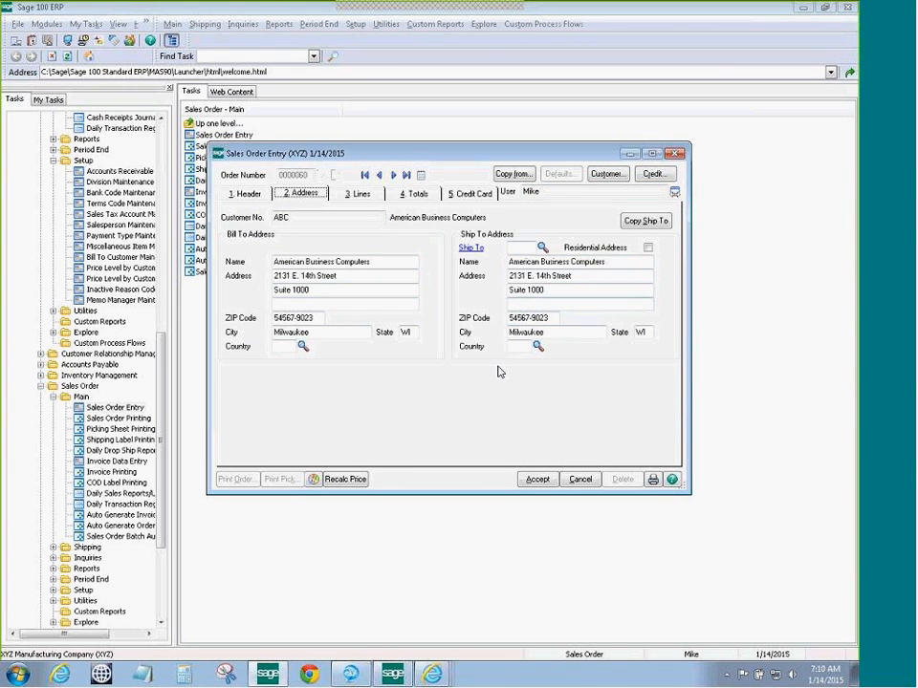
{"action": "left_click", "coordinate": [359, 196]}
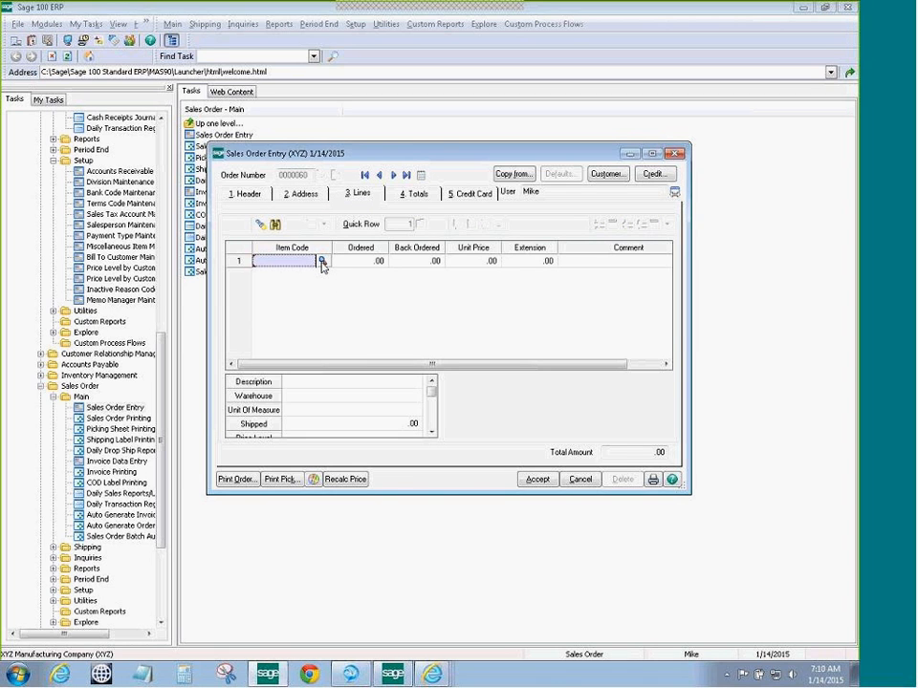
Add one BTTRY-98422 clock battery at 26.20 as line 1
{"action": "left_click", "coordinate": [322, 261]}
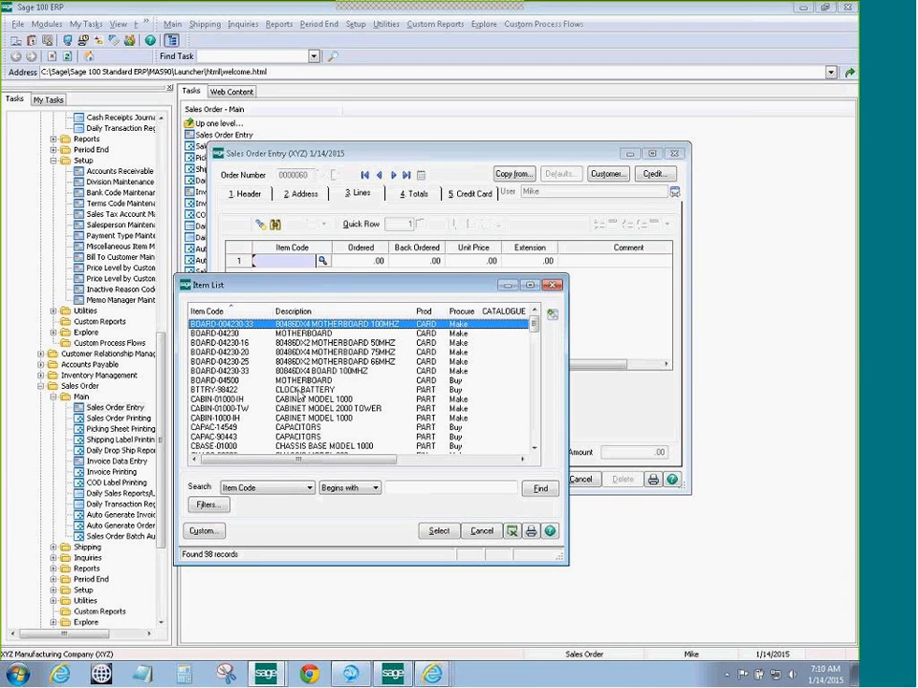
{"action": "left_click", "coordinate": [302, 392]}
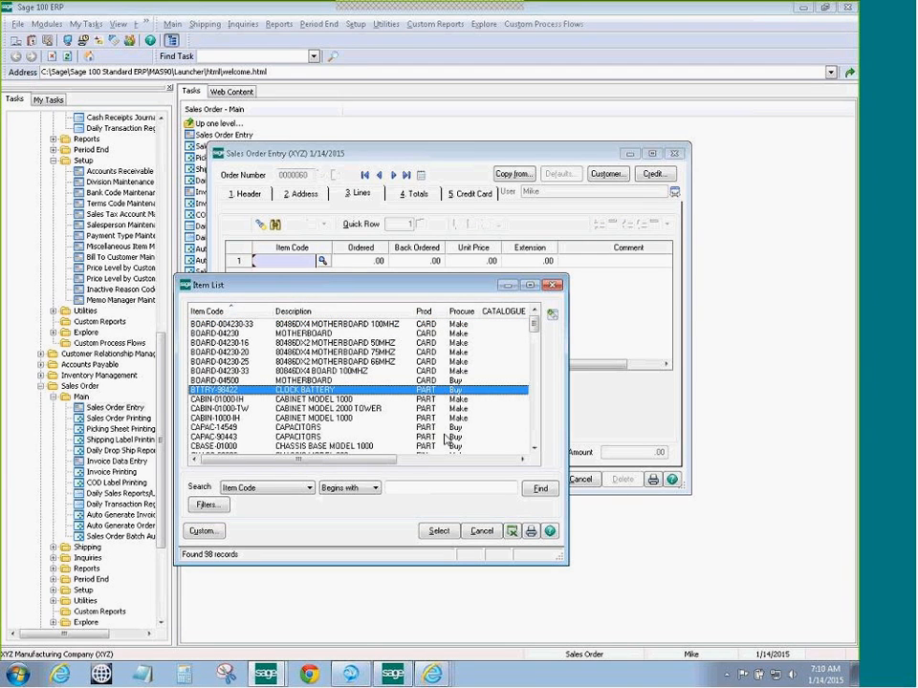
{"action": "left_click", "coordinate": [439, 531]}
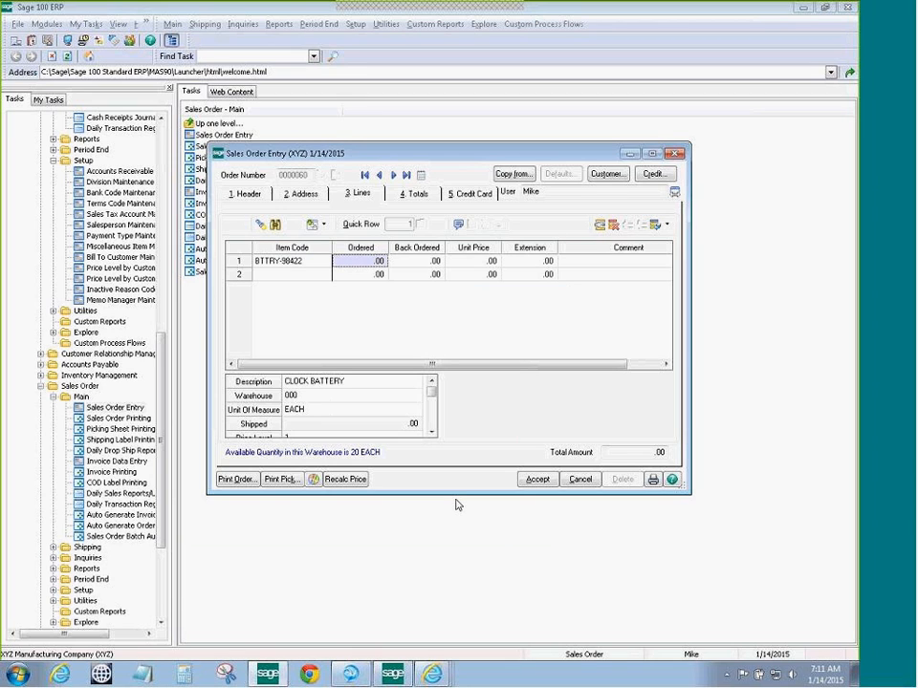
{"action": "type", "text": "1"}
{"action": "key", "text": "Tab"}
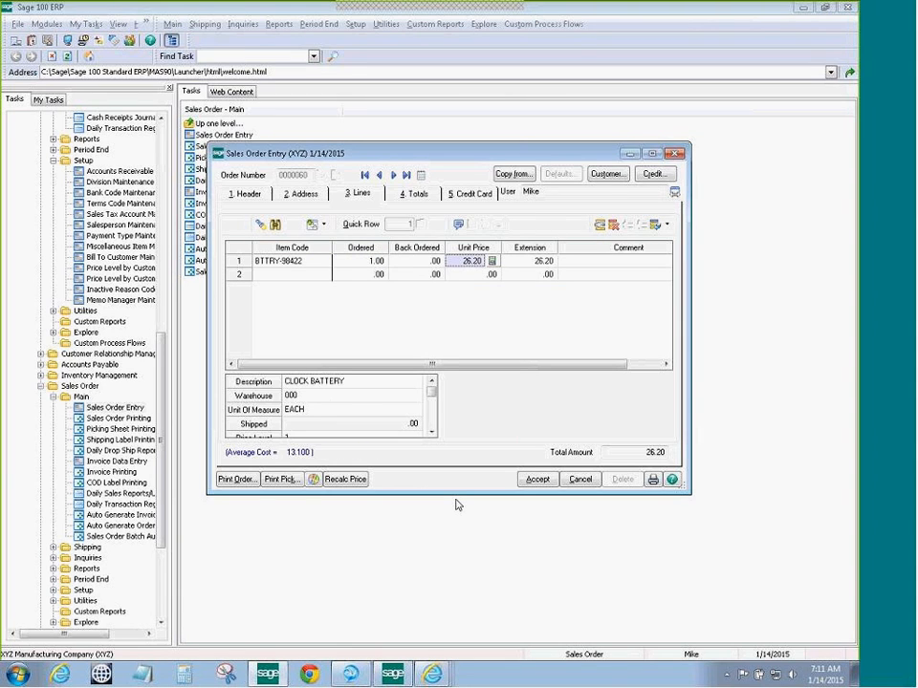
Set the deposit payment type to CREDIT CARD on the Totals tab
{"action": "left_click", "coordinate": [409, 197]}
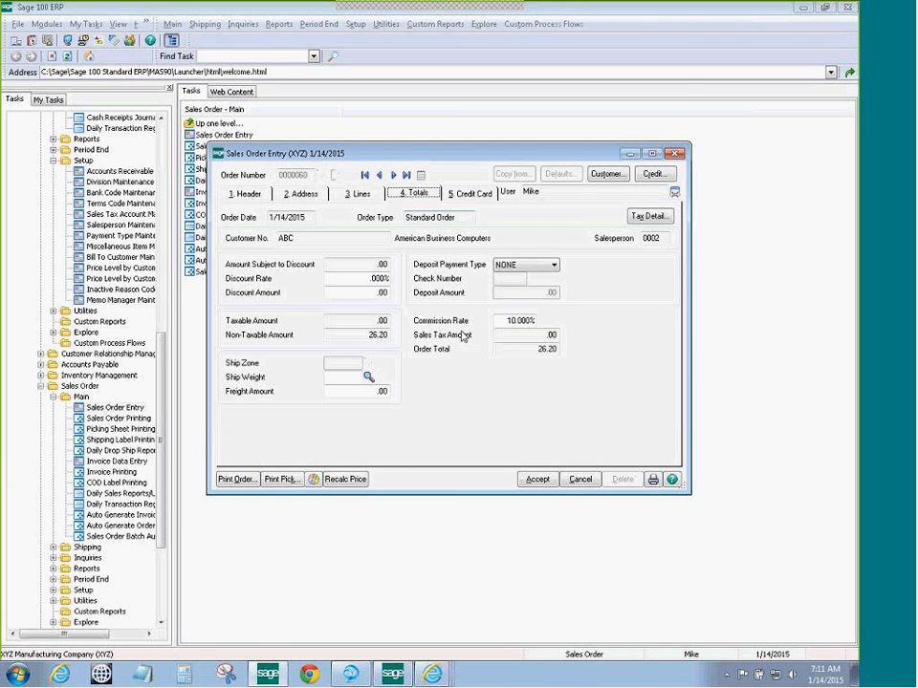
{"action": "left_click", "coordinate": [553, 266]}
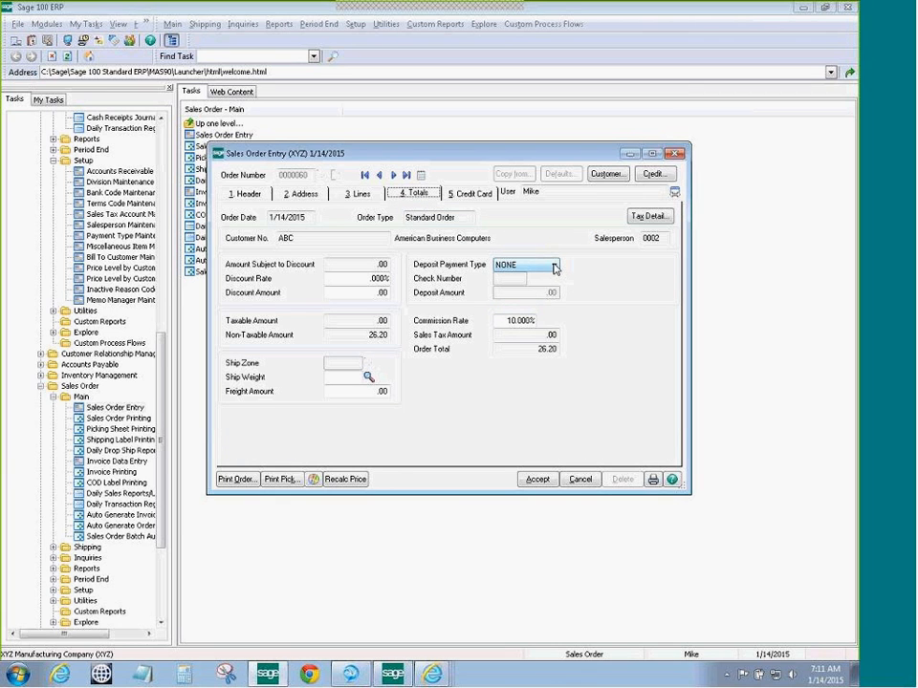
{"action": "left_click", "coordinate": [519, 285]}
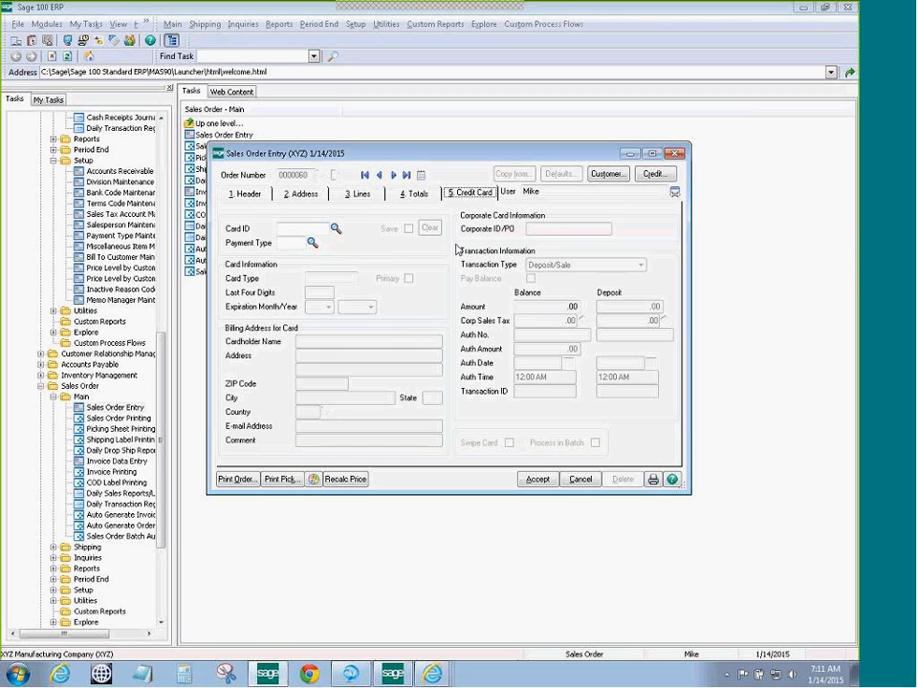
Select the stored VISA card, enter a 26.20 deposit amount, and submit the card
{"action": "left_click", "coordinate": [336, 229]}
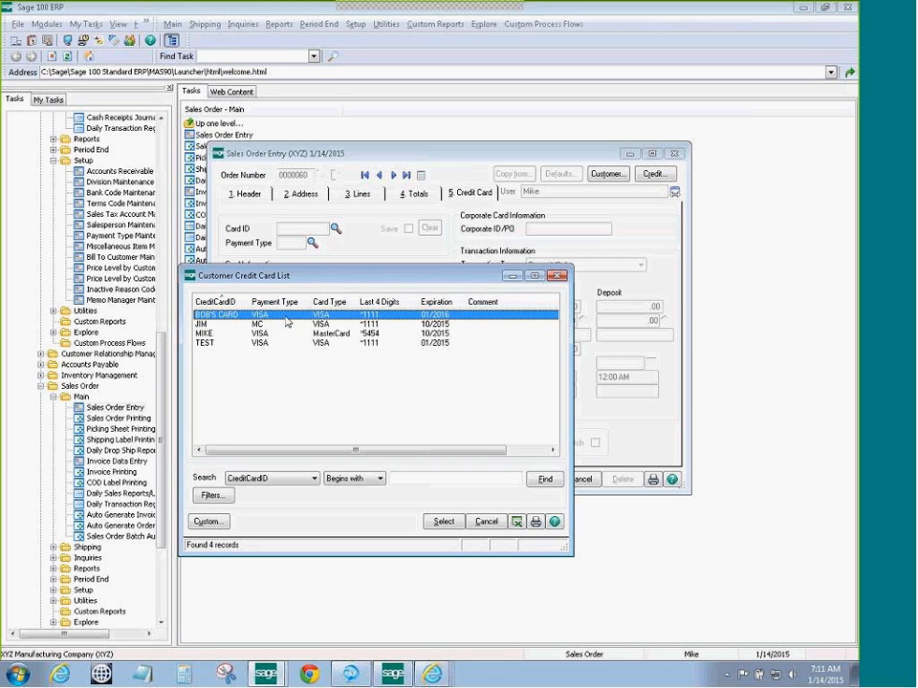
{"action": "left_click", "coordinate": [442, 522]}
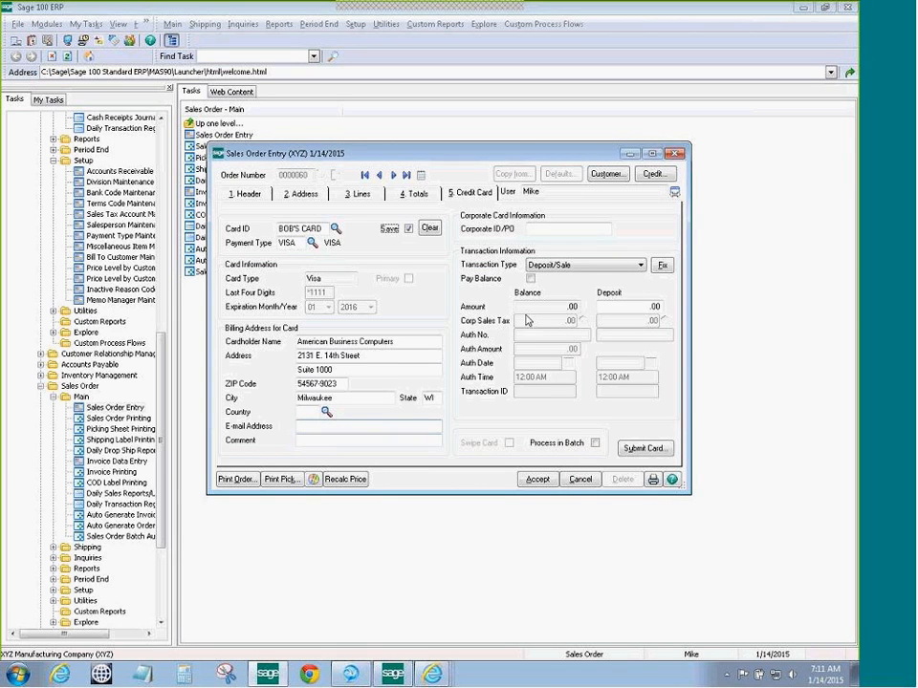
{"action": "left_click", "coordinate": [655, 306]}
{"action": "type", "text": ".02"}
{"action": "type", "text": "6."}
{"action": "type", "text": "2"}
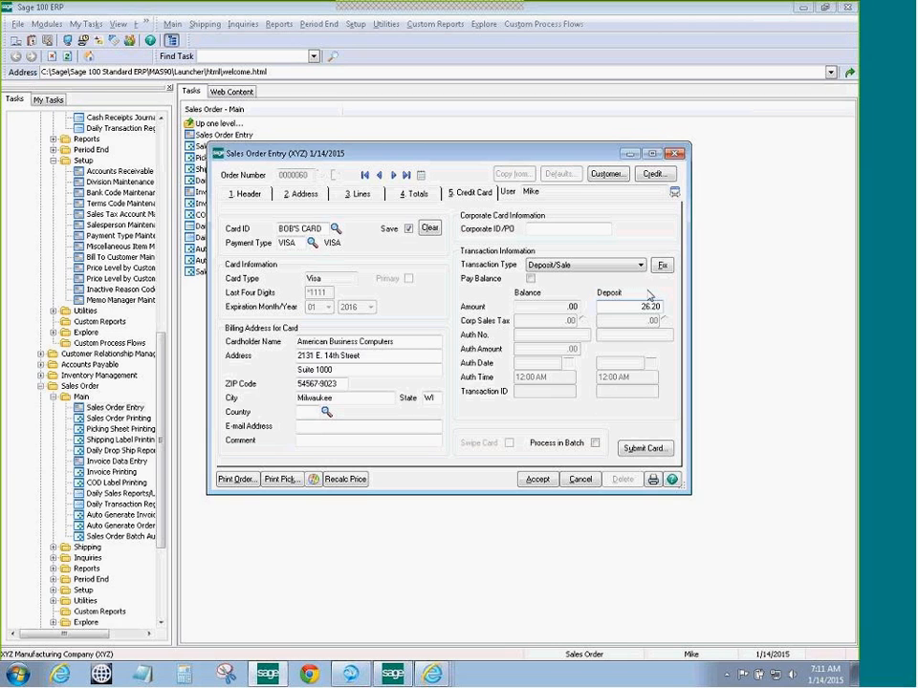
{"action": "left_click", "coordinate": [646, 449]}
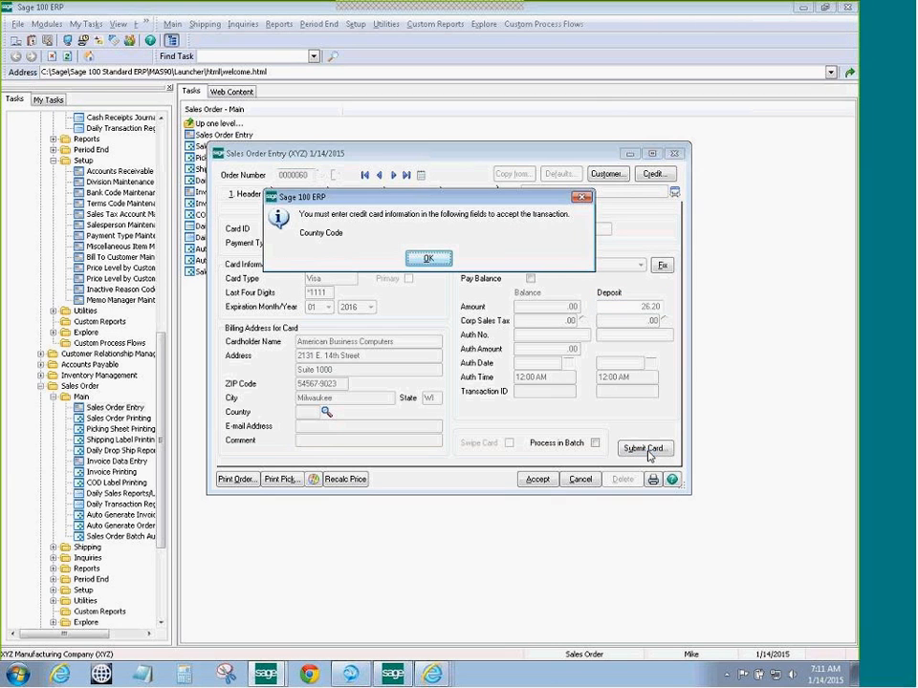
Dismiss the missing country warning, set the billing country to USA, and submit the card
{"action": "left_click", "coordinate": [425, 258]}
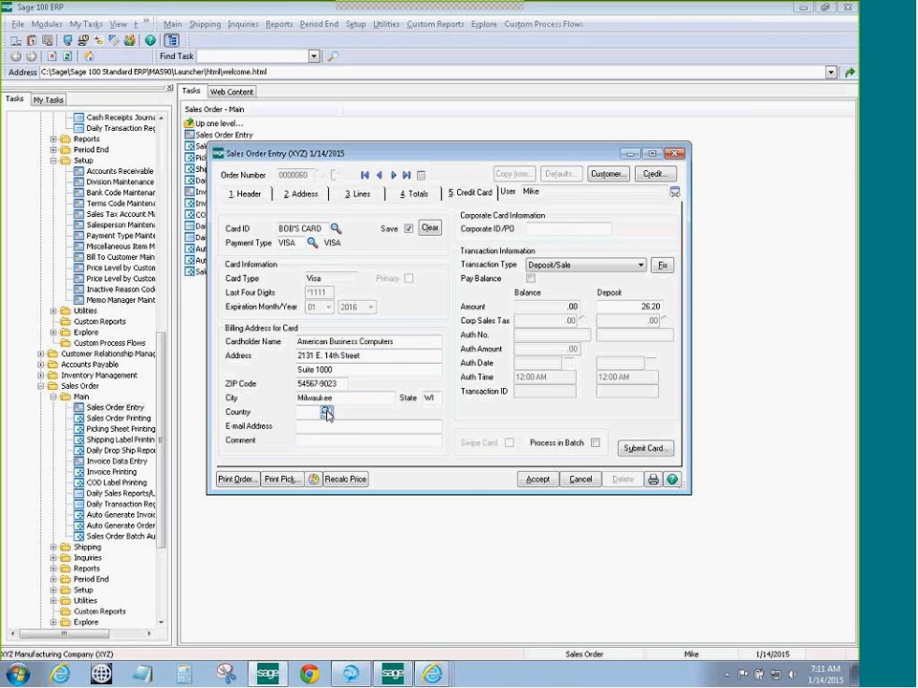
{"action": "left_click", "coordinate": [326, 412]}
{"action": "left_click", "coordinate": [301, 240]}
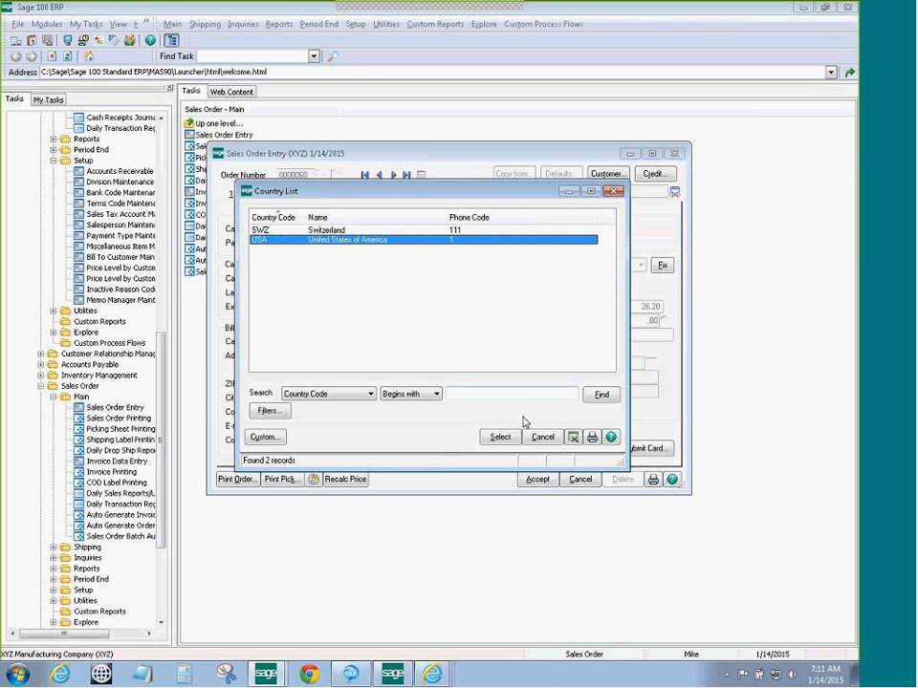
{"action": "left_click", "coordinate": [500, 437]}
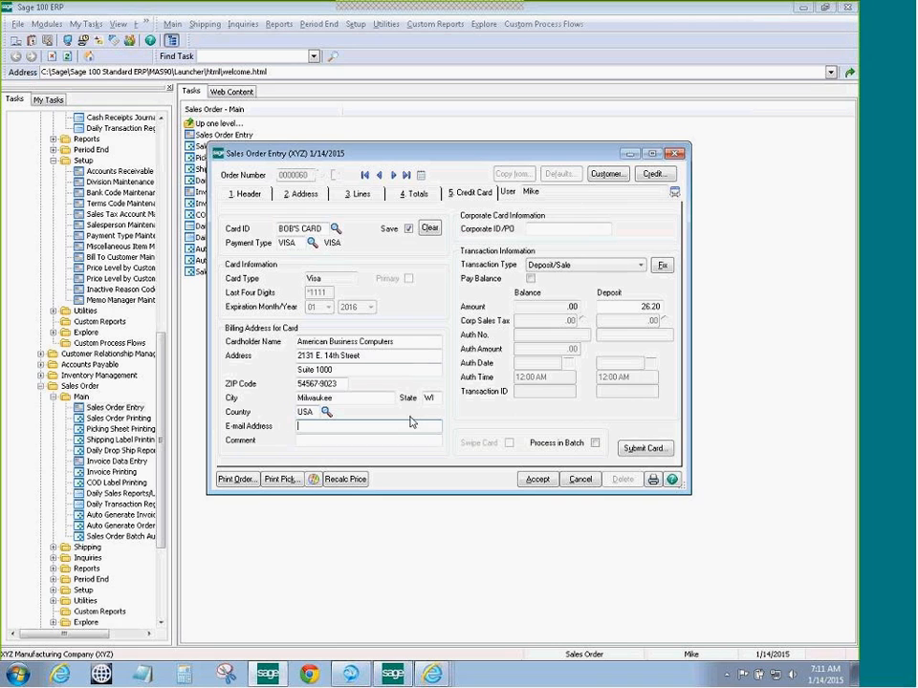
{"action": "left_click", "coordinate": [644, 448]}
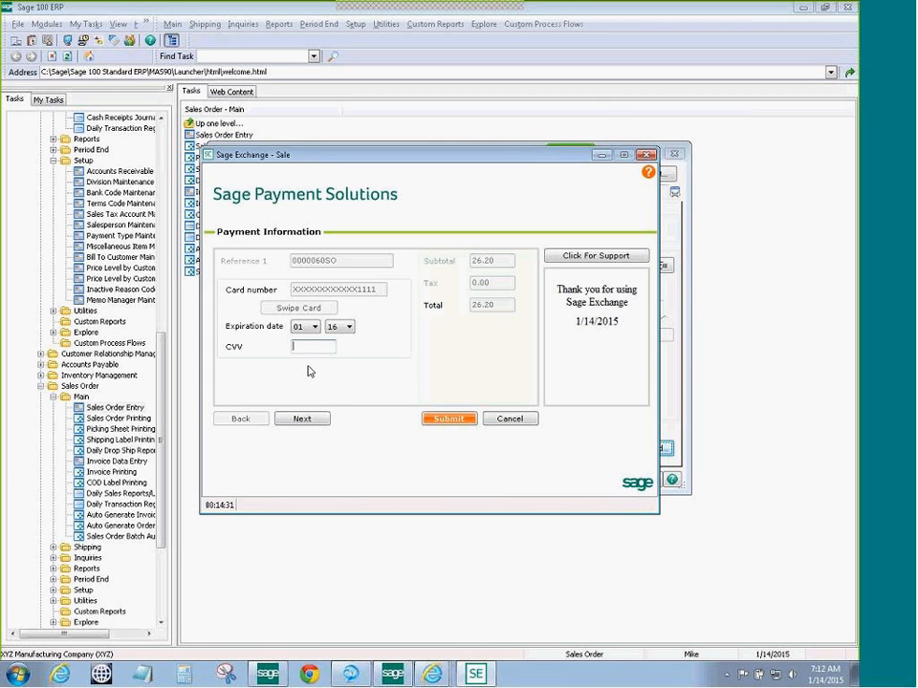
Enter the card's CVV and submit the 26.20 VISA sale for authorization
{"action": "type", "text": "123"}
{"action": "left_click", "coordinate": [302, 420]}
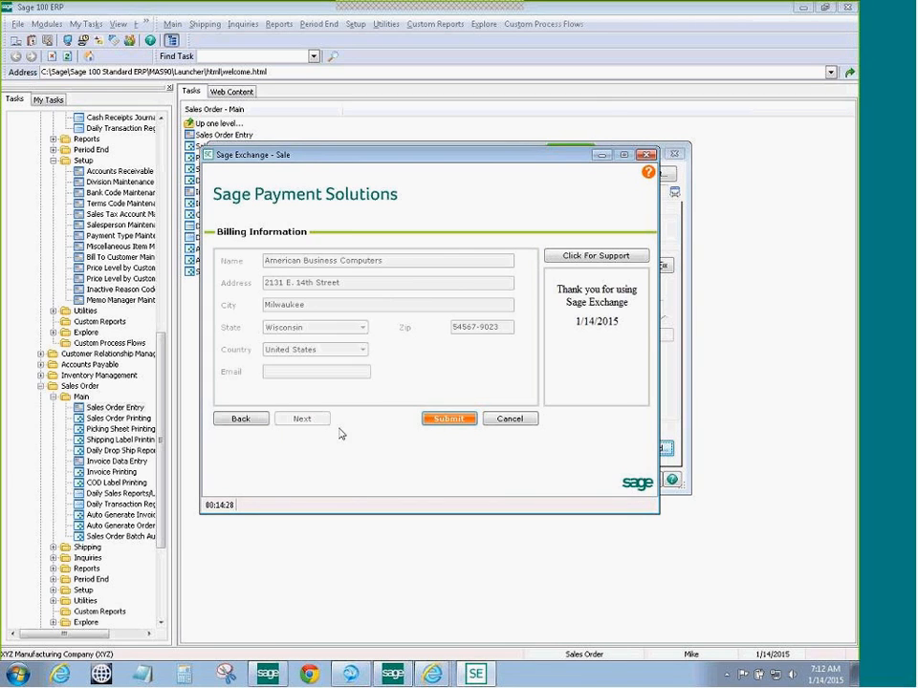
{"action": "left_click", "coordinate": [449, 420]}
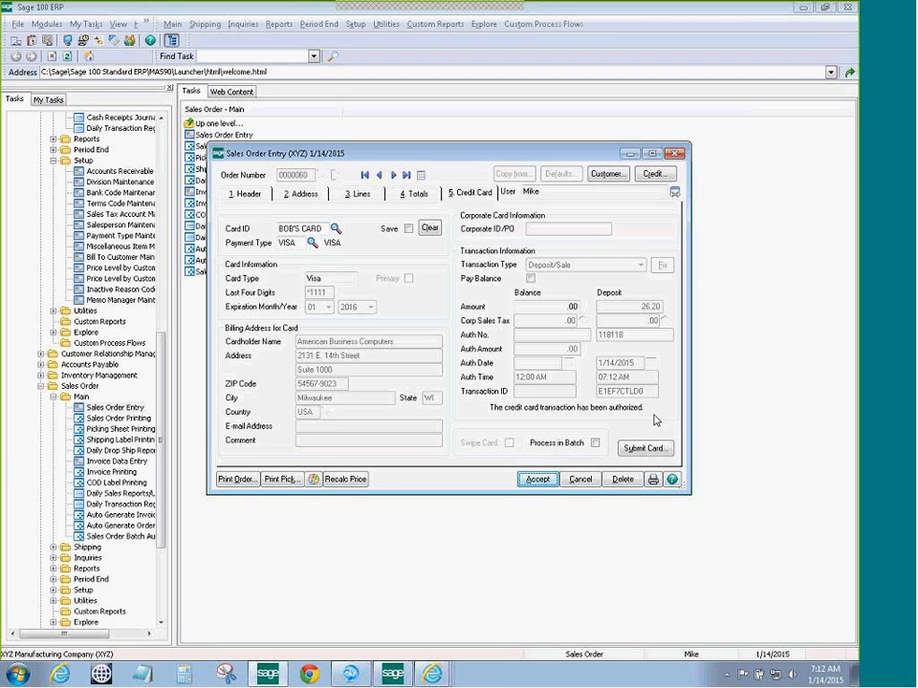
Accept sales order 0000060 with its authorized deposit and close Sales Order Entry
{"action": "left_click", "coordinate": [534, 481]}
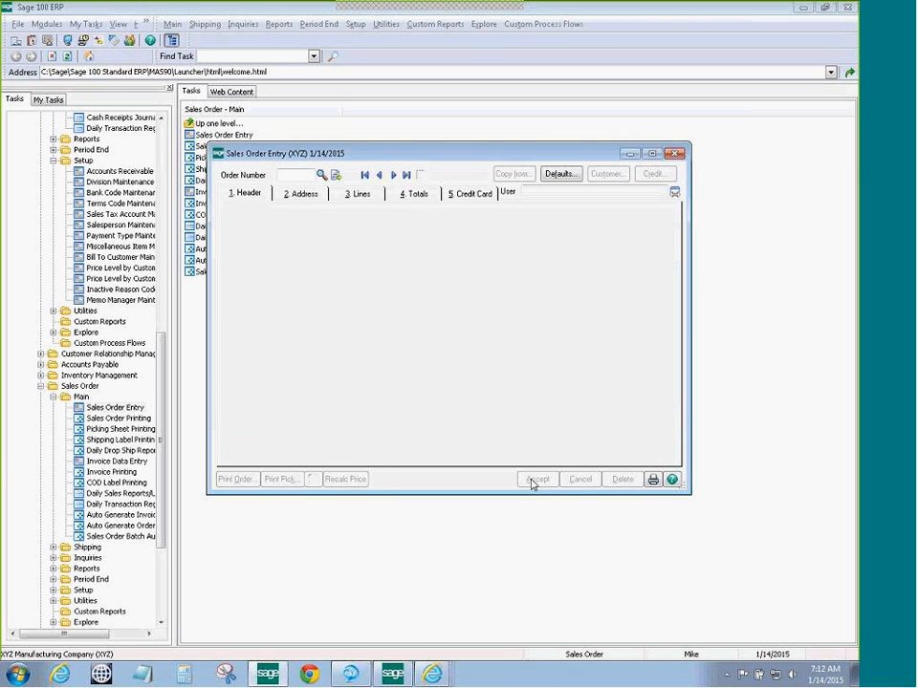
{"action": "left_click", "coordinate": [674, 155]}
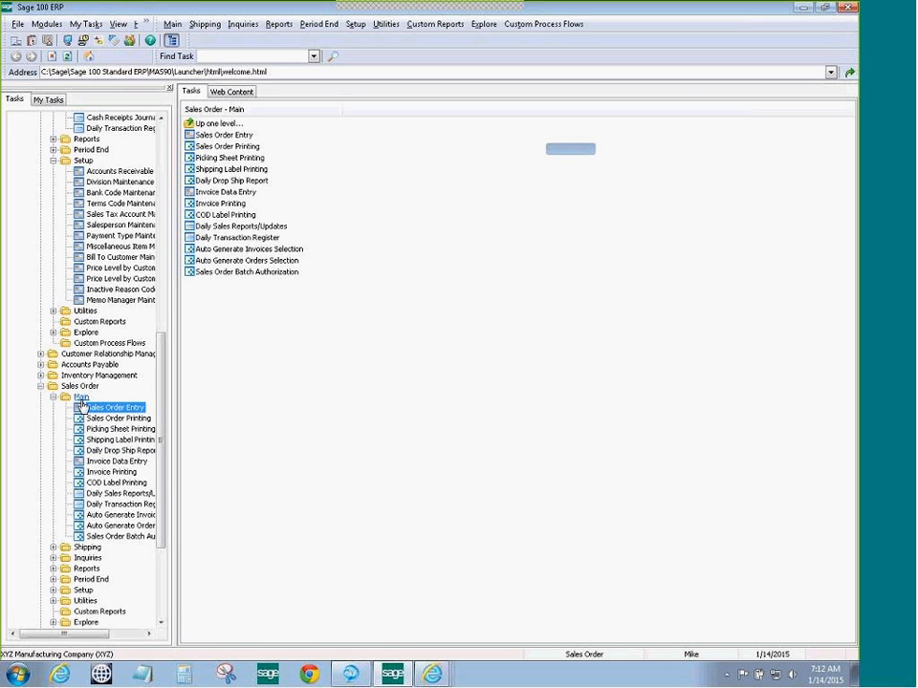
Start new invoice 0000054 in Invoice Data Entry and load ABC's sales order 0000059
{"action": "left_click", "coordinate": [100, 462]}
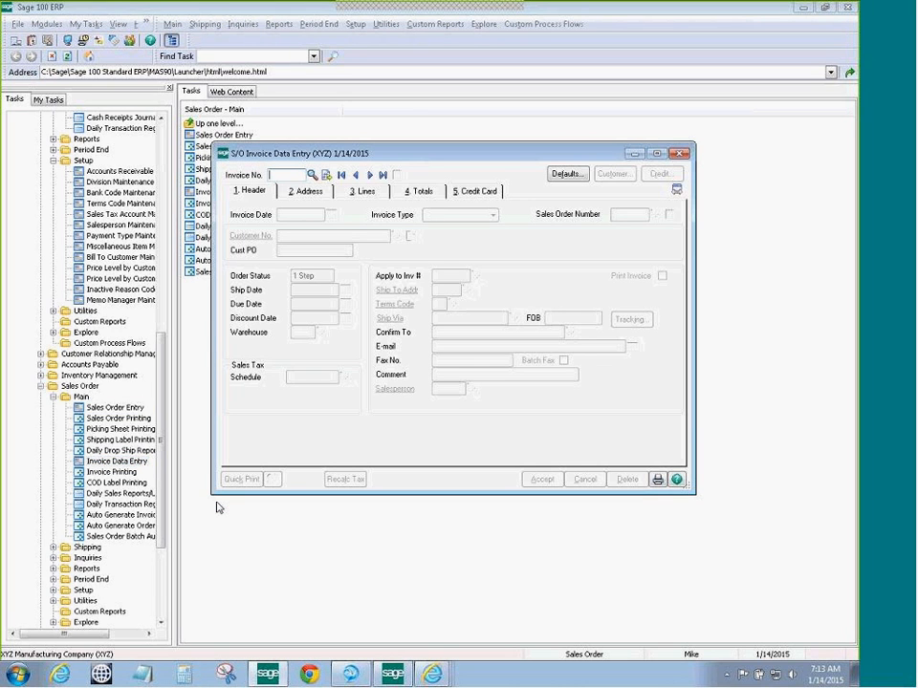
{"action": "left_click", "coordinate": [325, 178]}
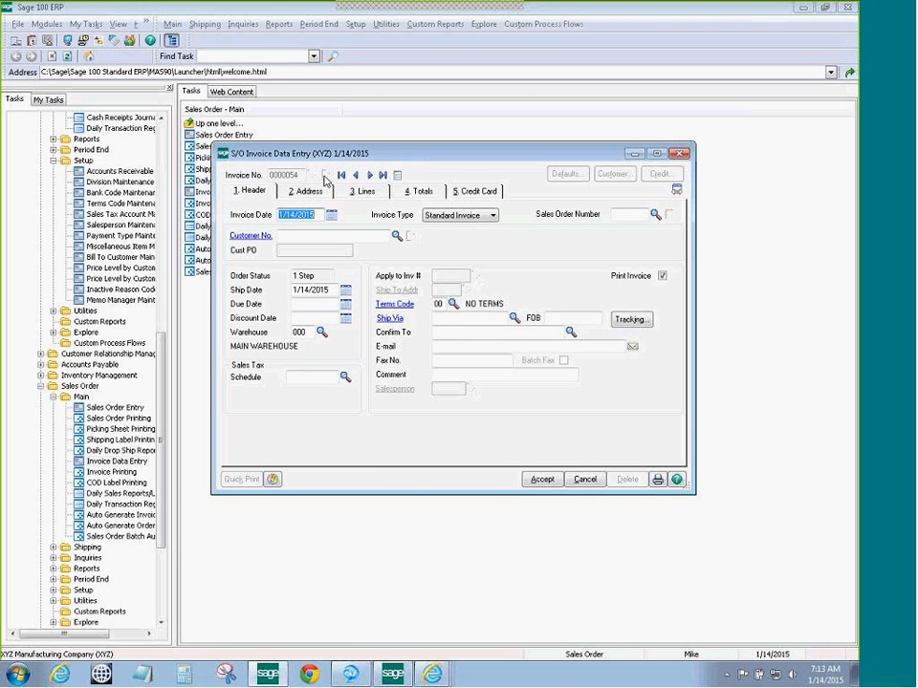
{"action": "left_click", "coordinate": [655, 215]}
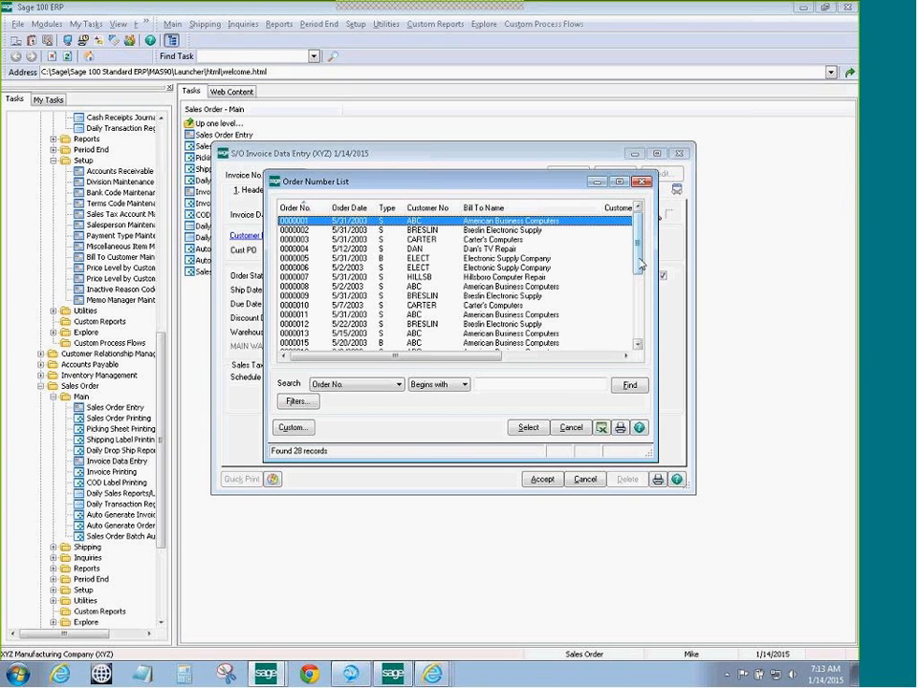
{"action": "scroll", "coordinate": [641, 265], "scroll_direction": "down", "scroll_amount": 5}
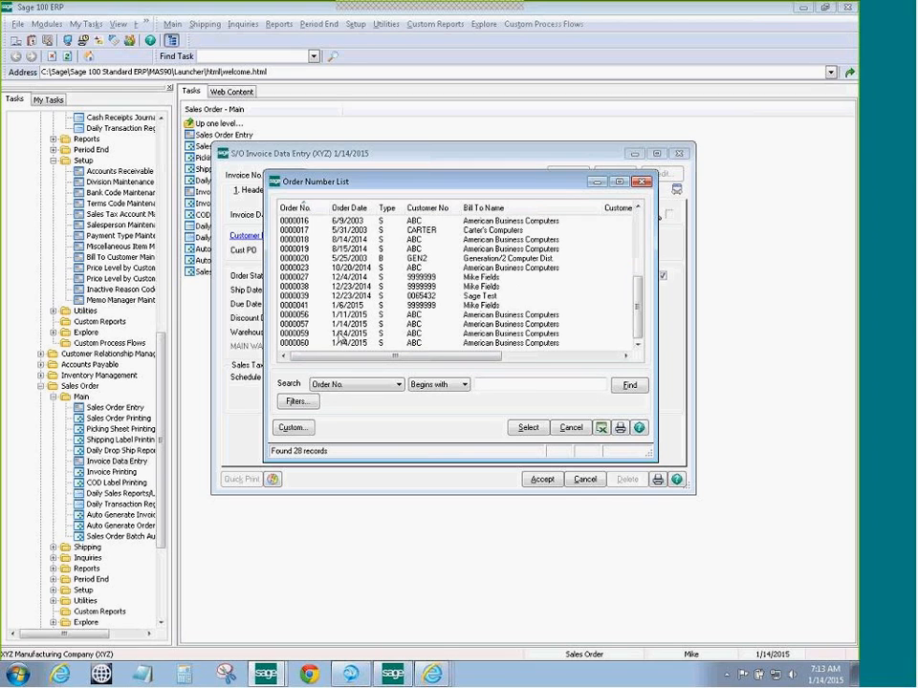
{"action": "left_click", "coordinate": [340, 334]}
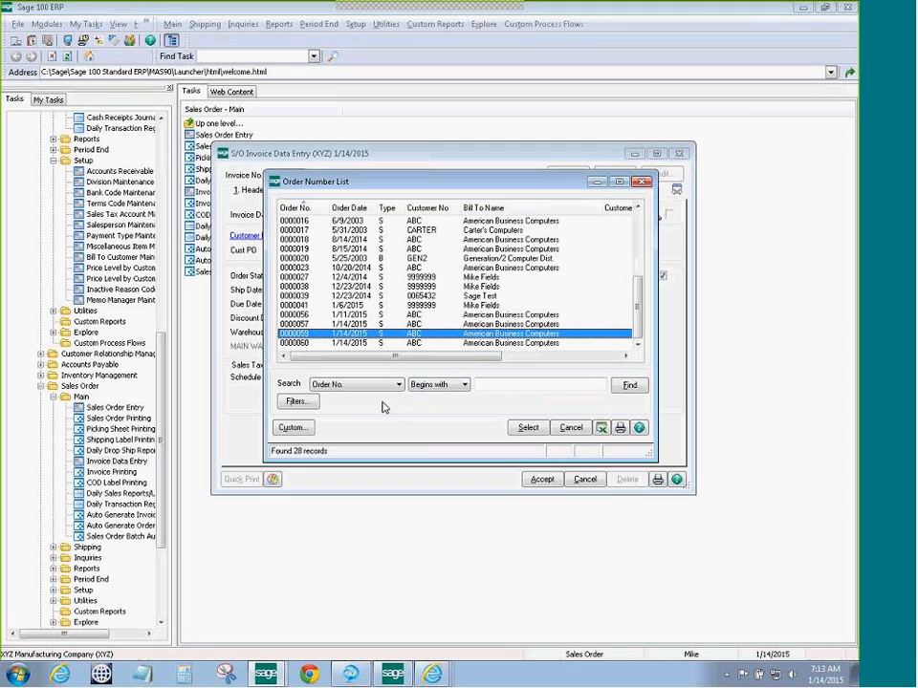
{"action": "left_click", "coordinate": [525, 428]}
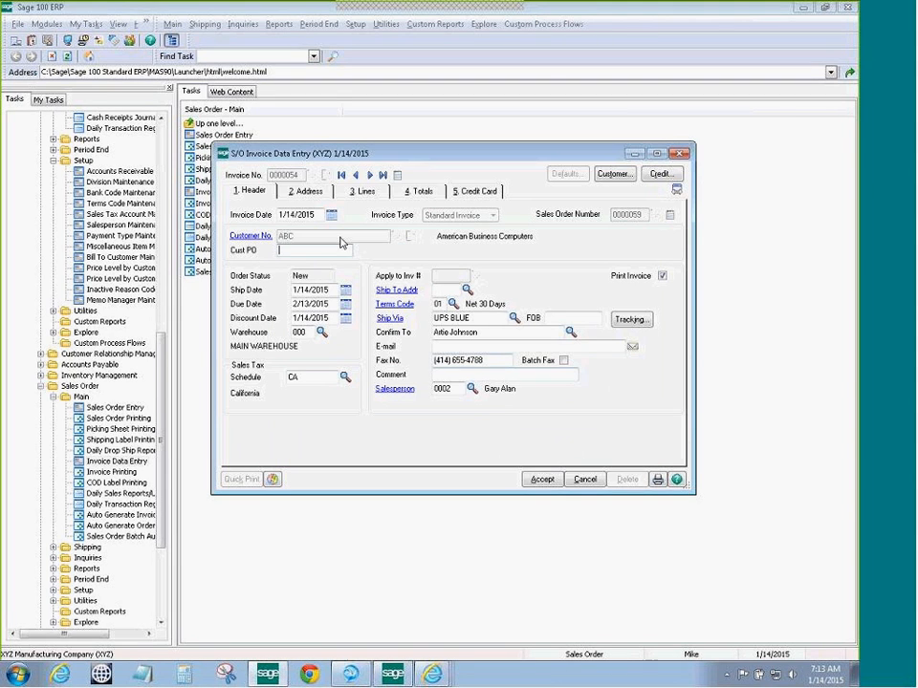
Review the addresses and ship the complete order: BTTRY-98422, 1 shipped, 26.20 total
{"action": "left_click", "coordinate": [307, 191]}
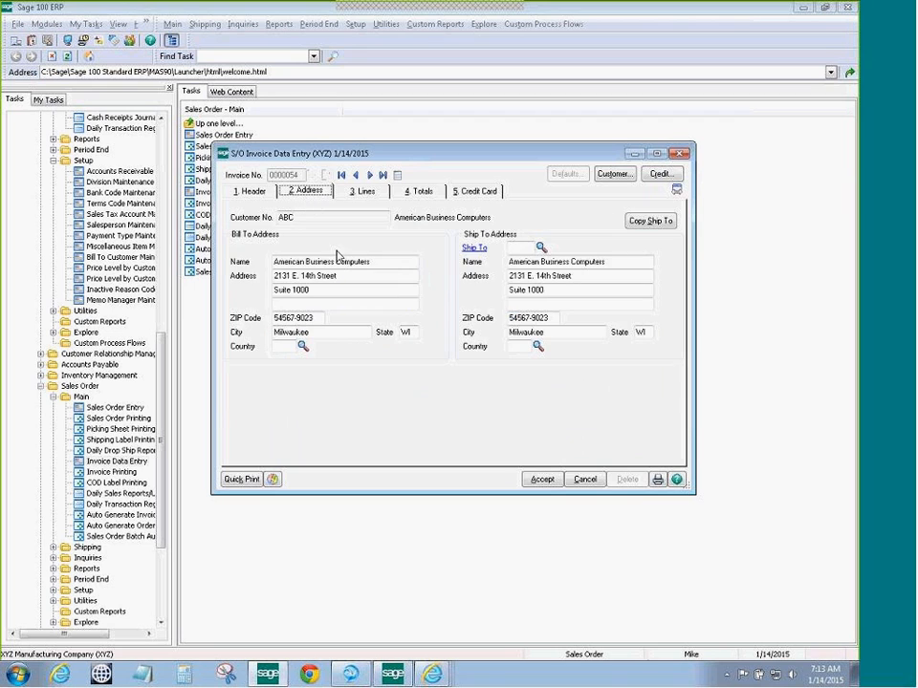
{"action": "left_click", "coordinate": [364, 194]}
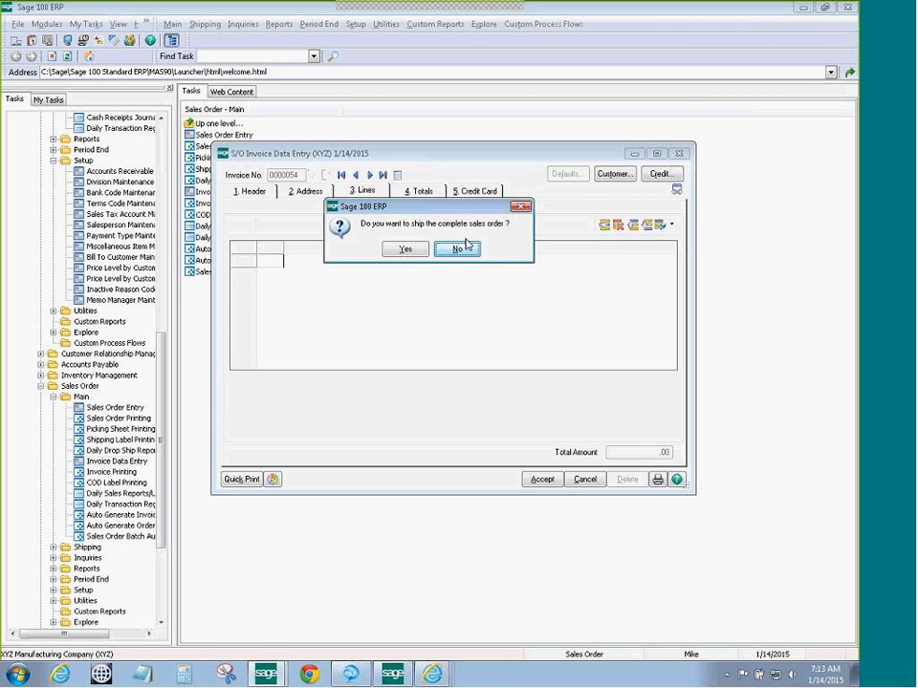
{"action": "left_click", "coordinate": [406, 250]}
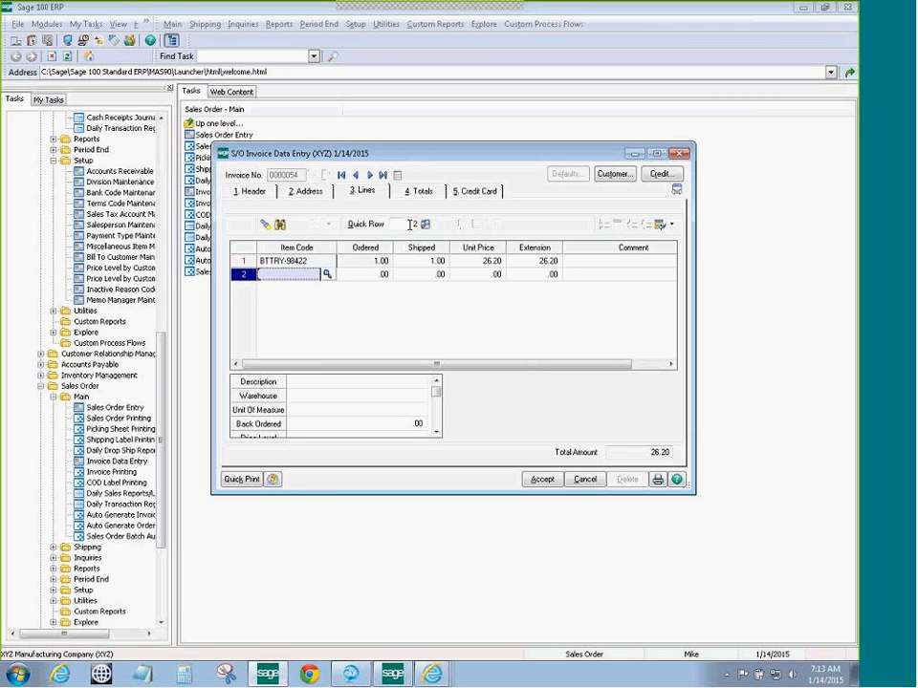
{"action": "left_click", "coordinate": [418, 192]}
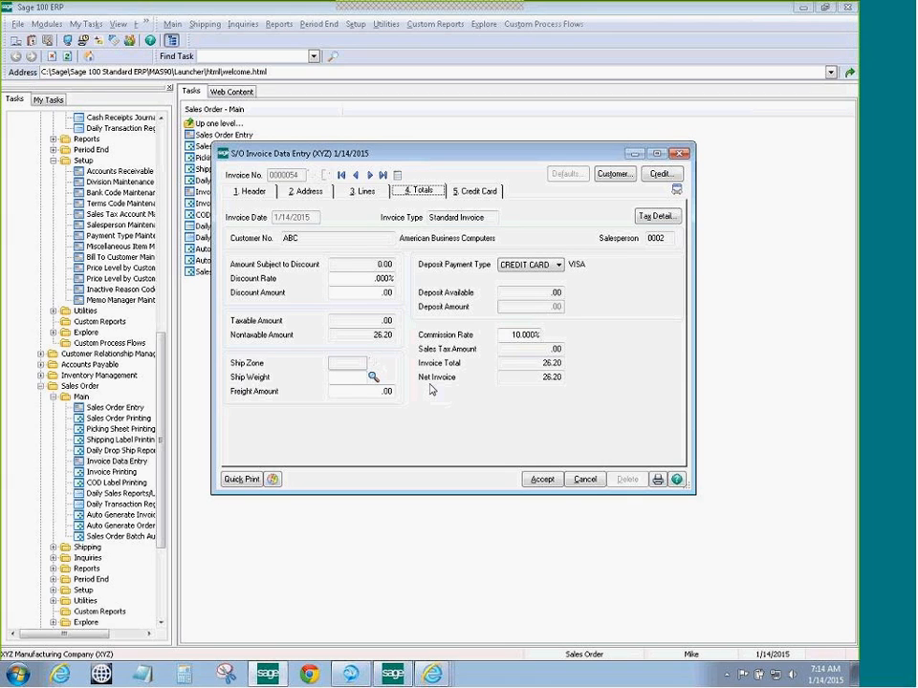
Add 10.00 freight for a 36.20 total, check the card payment, and save invoice 0000054
{"action": "left_click", "coordinate": [375, 391]}
{"action": "type", "text": "10"}
{"action": "key", "text": "Tab"}
{"action": "left_click", "coordinate": [467, 192]}
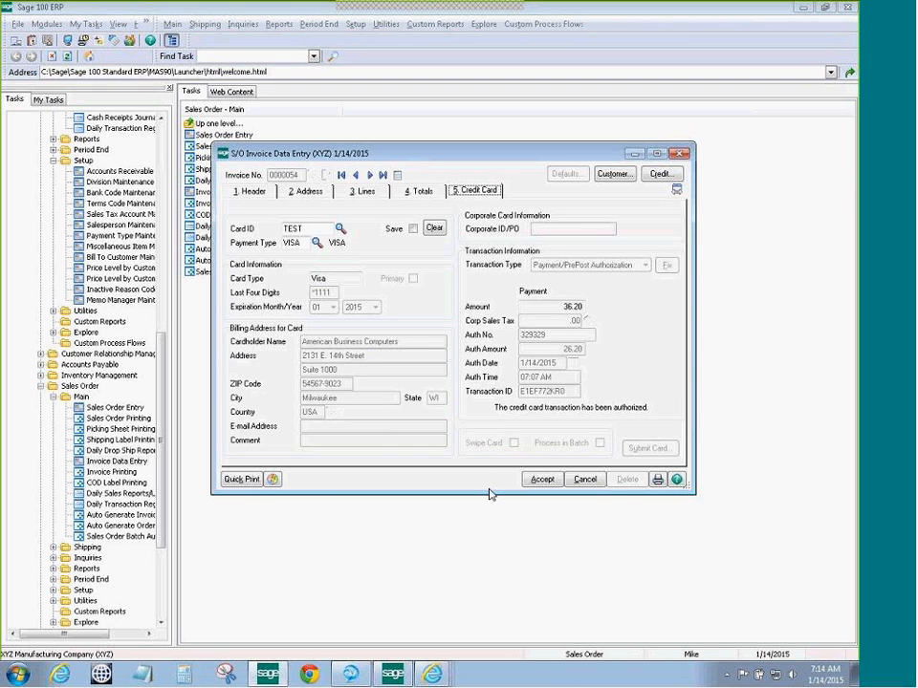
{"action": "left_click", "coordinate": [540, 481]}
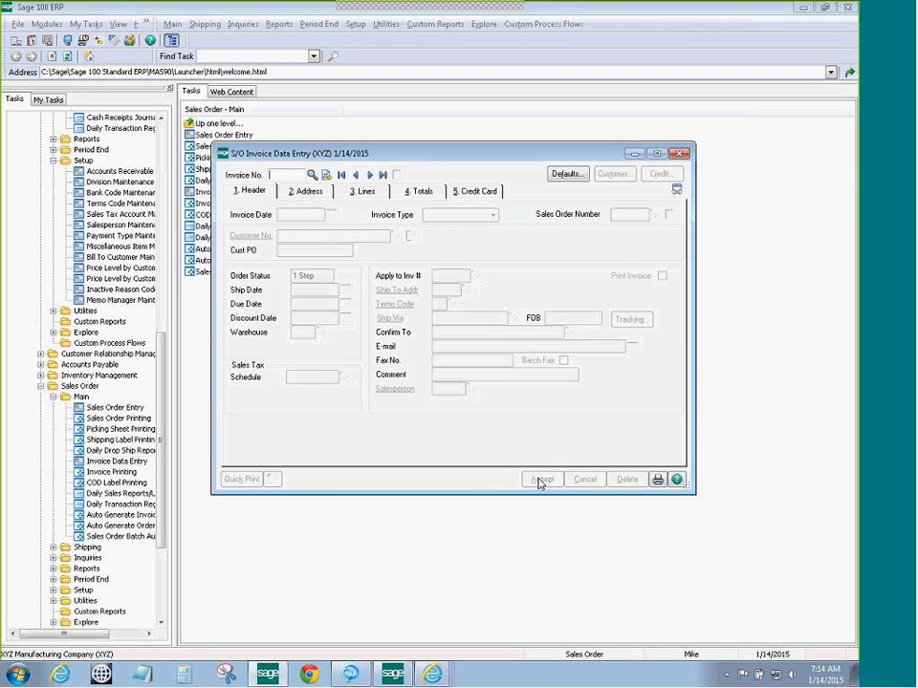
{"action": "left_click", "coordinate": [681, 154]}
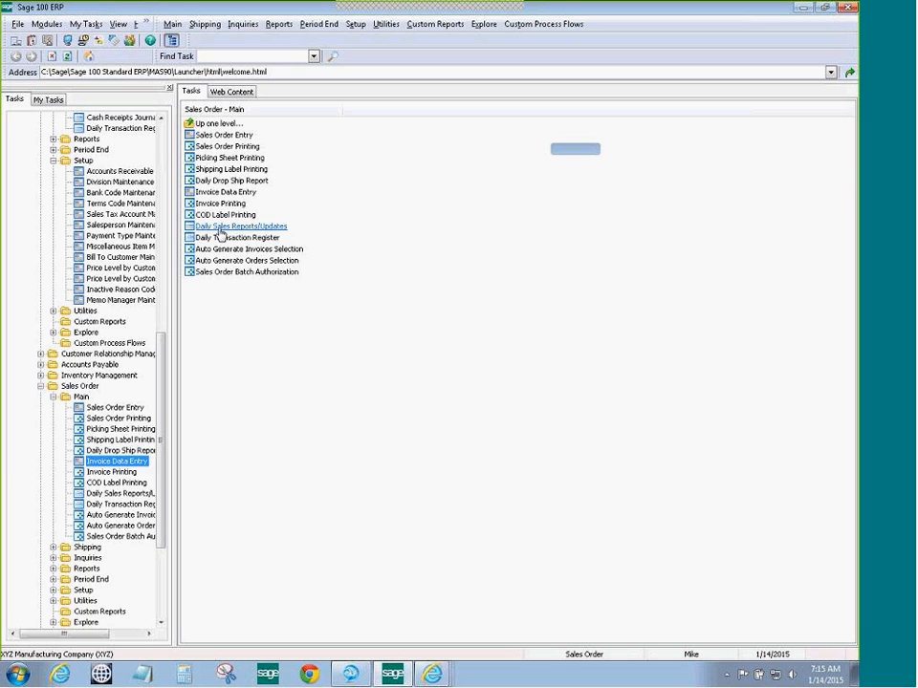
Preview the 1/14/2015 Daily Sales Journal with Perform Credit Card Processing left on
{"action": "left_click", "coordinate": [220, 229]}
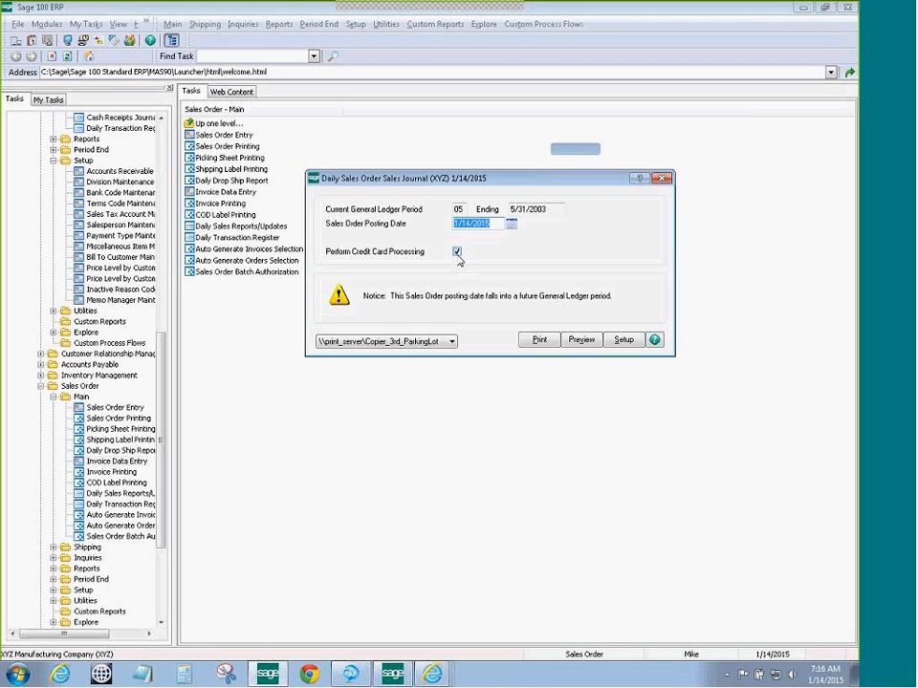
{"action": "left_click", "coordinate": [456, 253]}
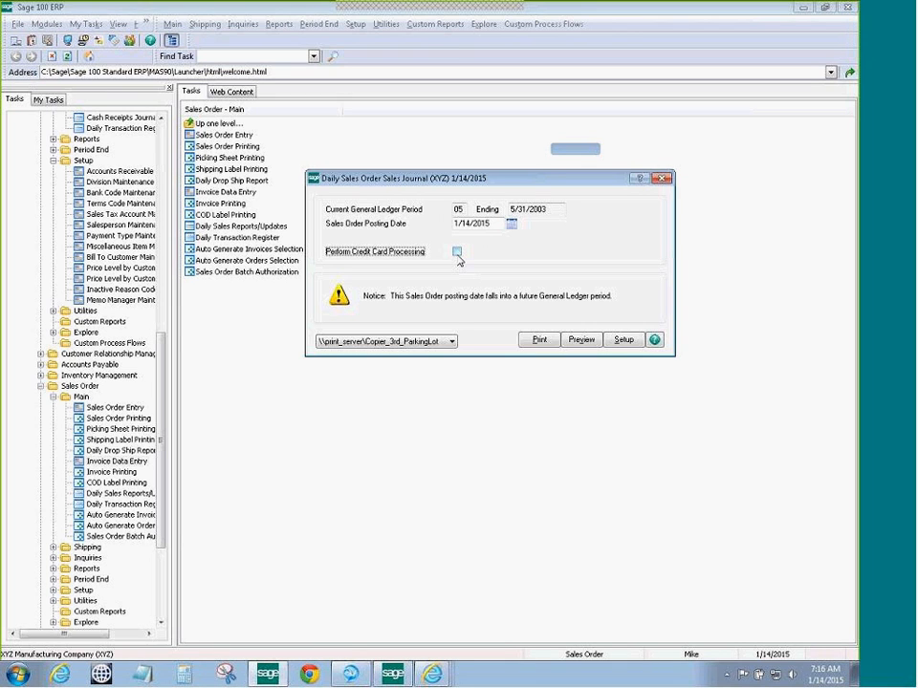
{"action": "left_click", "coordinate": [457, 253]}
{"action": "left_click", "coordinate": [587, 345]}
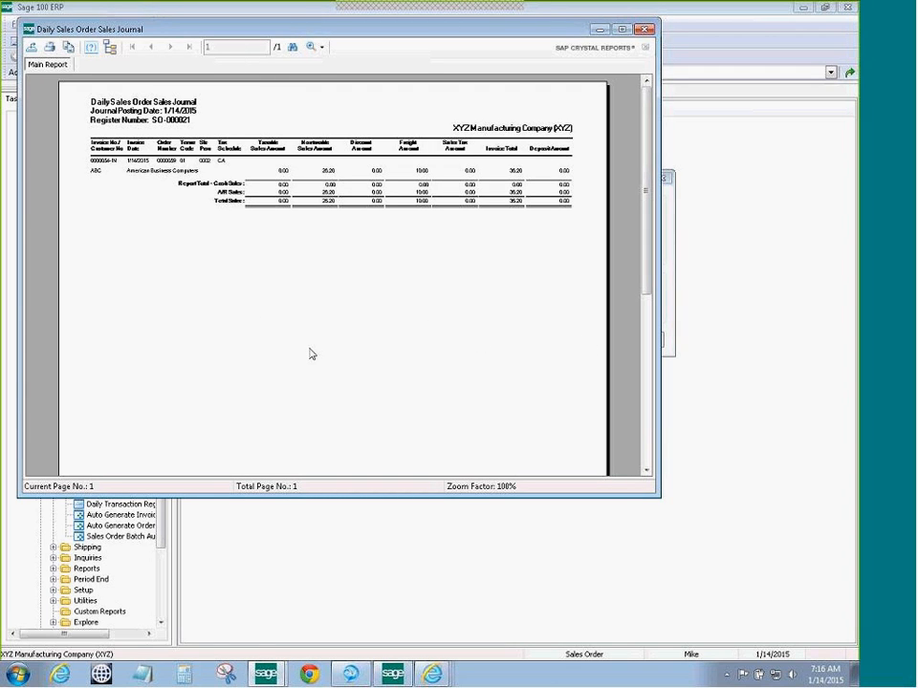
Close the journal preview, decline the Gross Profit Journal, and check the 36.20 VISA recap
{"action": "left_click", "coordinate": [644, 28]}
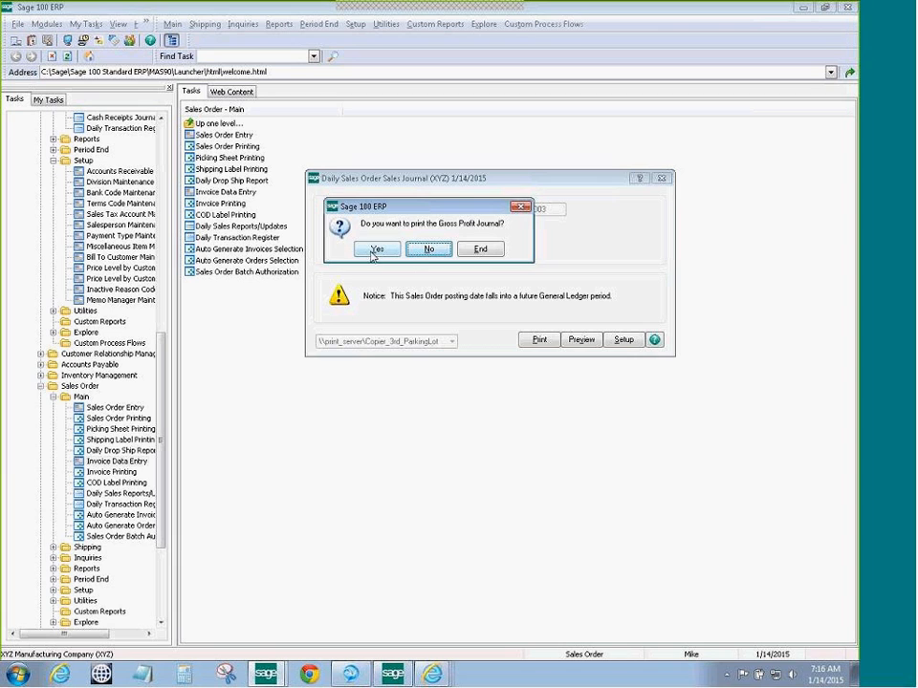
{"action": "left_click", "coordinate": [430, 250]}
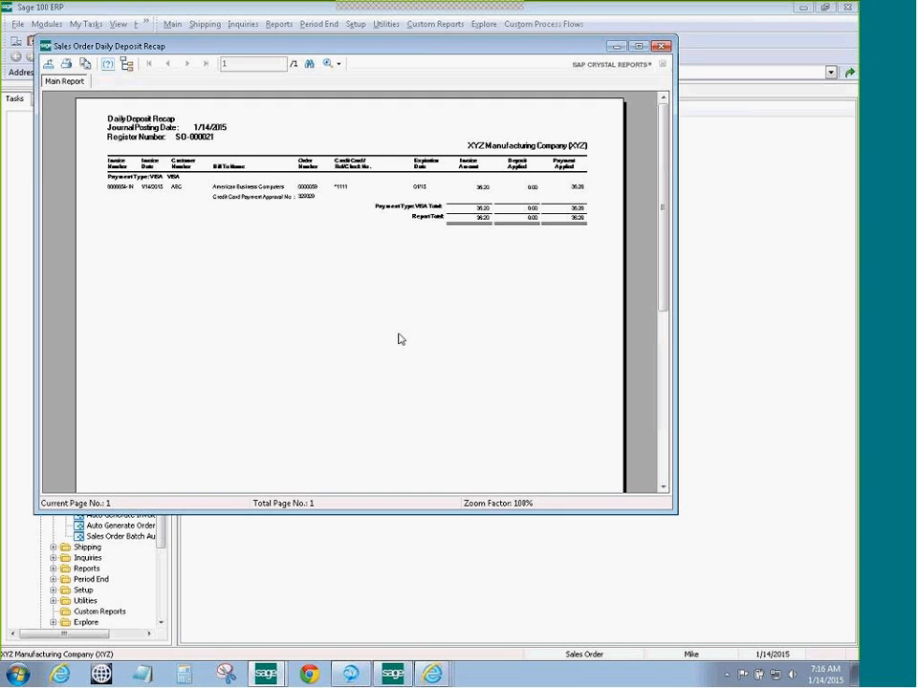
{"action": "left_click", "coordinate": [570, 188]}
Close the Daily Deposit Recap preview to reach the journal update confirmation
{"action": "left_click", "coordinate": [661, 45]}
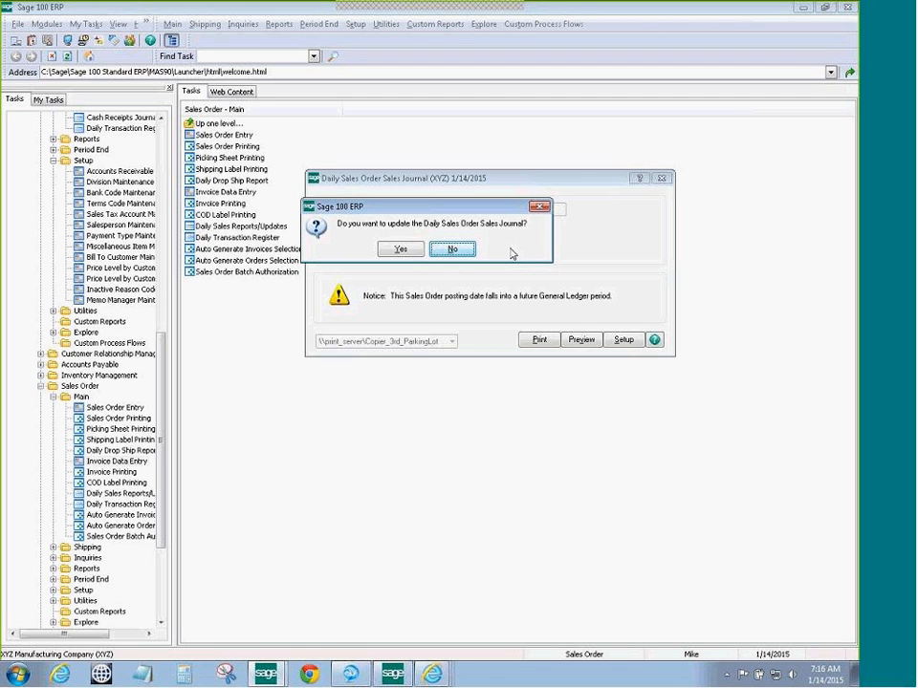
Post the Daily Sales Journal update and decline printing the Daily Transaction Register
{"action": "left_click", "coordinate": [401, 250]}
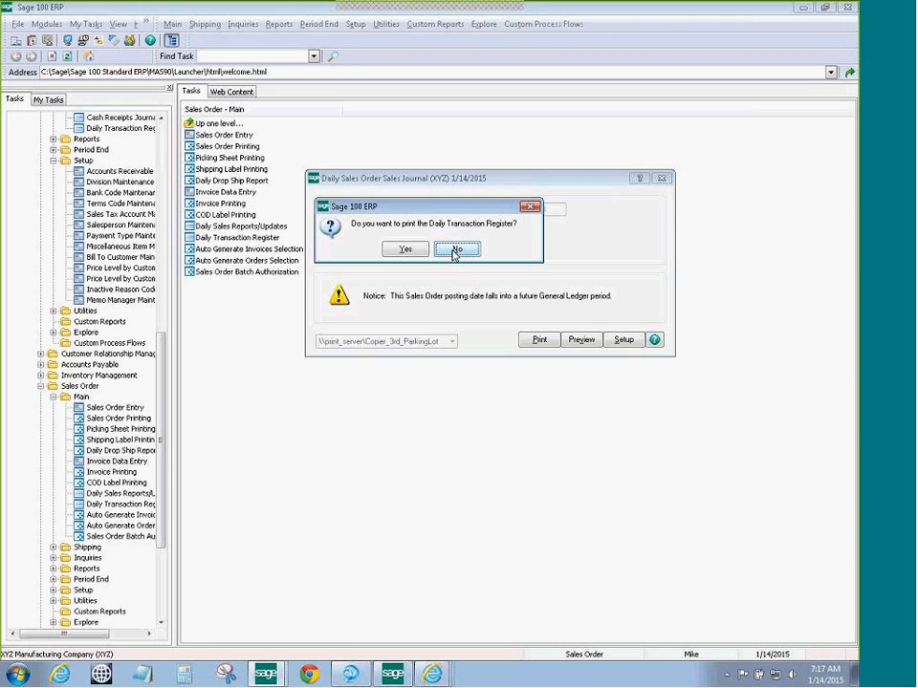
{"action": "left_click", "coordinate": [453, 254]}
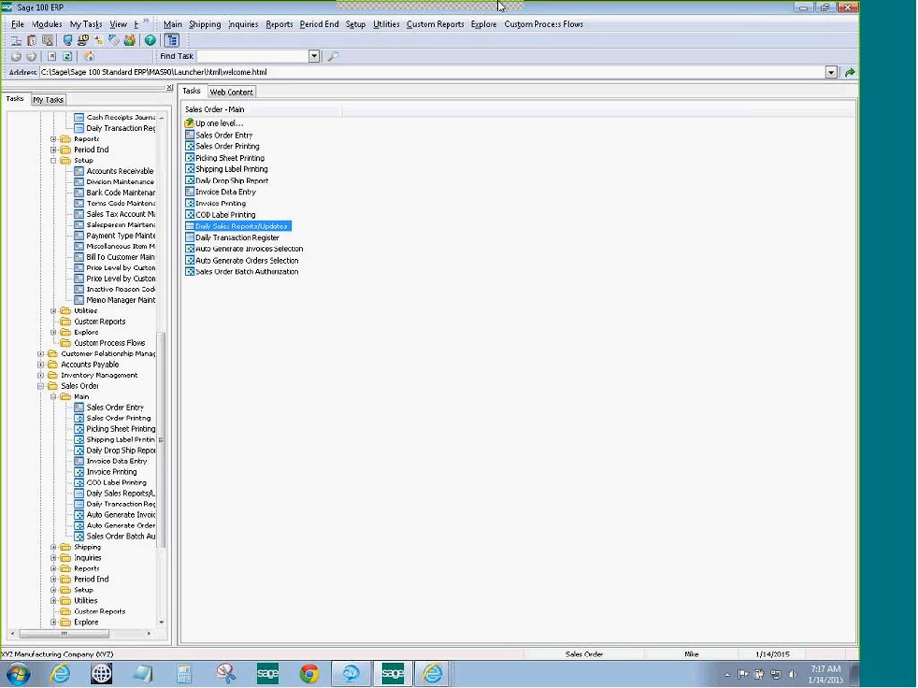
{"action": "mouse_move", "coordinate": [574, 20]}
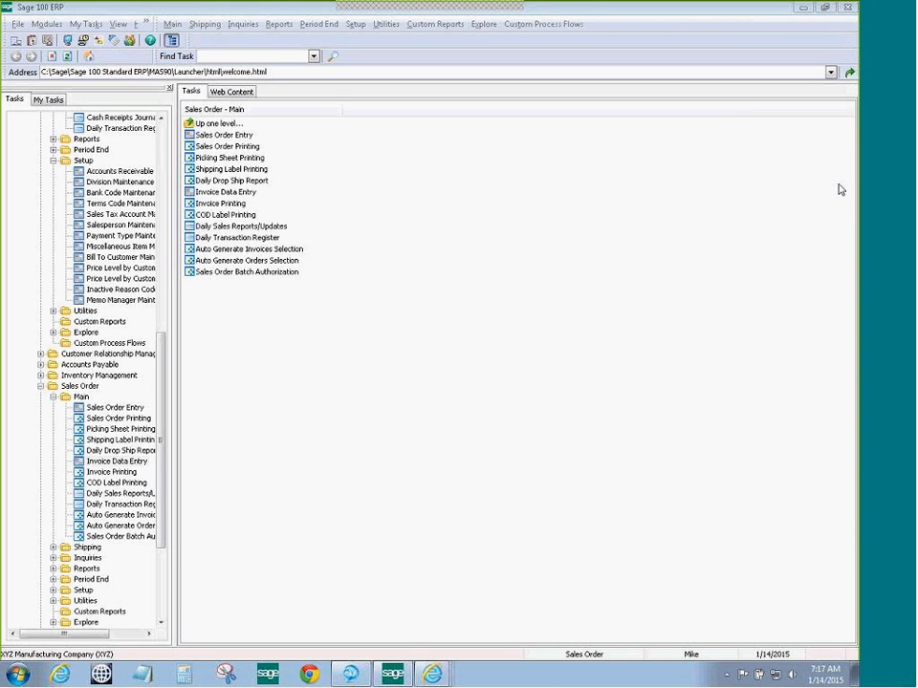